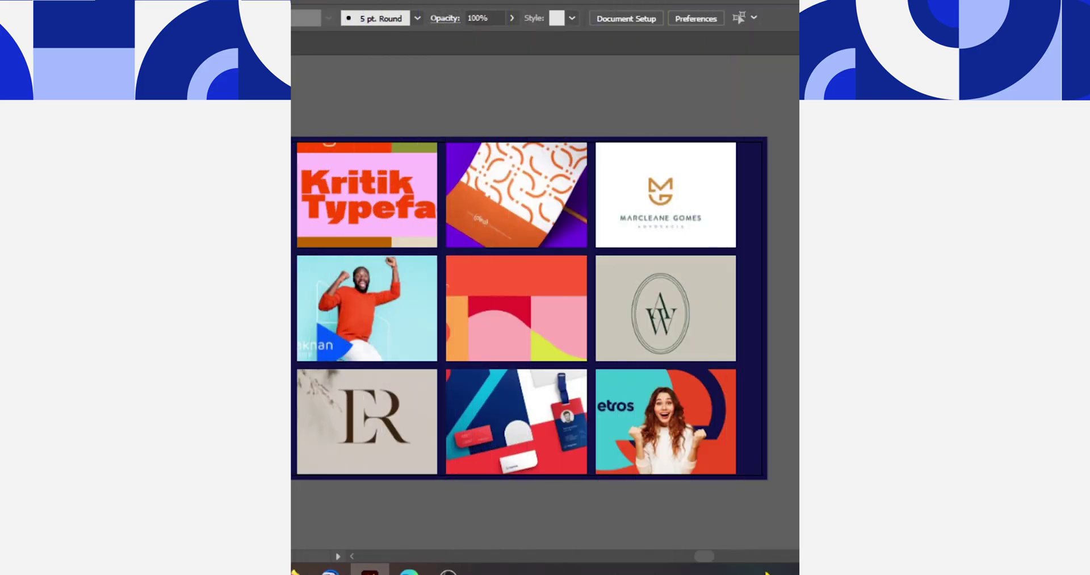
Step: Examine the branding and monogram reference images arranged in a grid on the dark board
{"action": "key", "text": "ctrl+plus"}
{"action": "key", "text": "ctrl+plus"}
{"action": "left_click_drag", "start_coordinate": [626, 480], "coordinate": [811, 570]}
{"action": "key", "text": "ctrl+plus"}
{"action": "scroll", "coordinate": [118, 408], "scroll_direction": "up", "scroll_amount": 1}
{"action": "scroll", "coordinate": [117, 405], "scroll_direction": "down", "scroll_amount": 3}
{"action": "left_click_drag", "start_coordinate": [524, 467], "coordinate": [276, 470]}
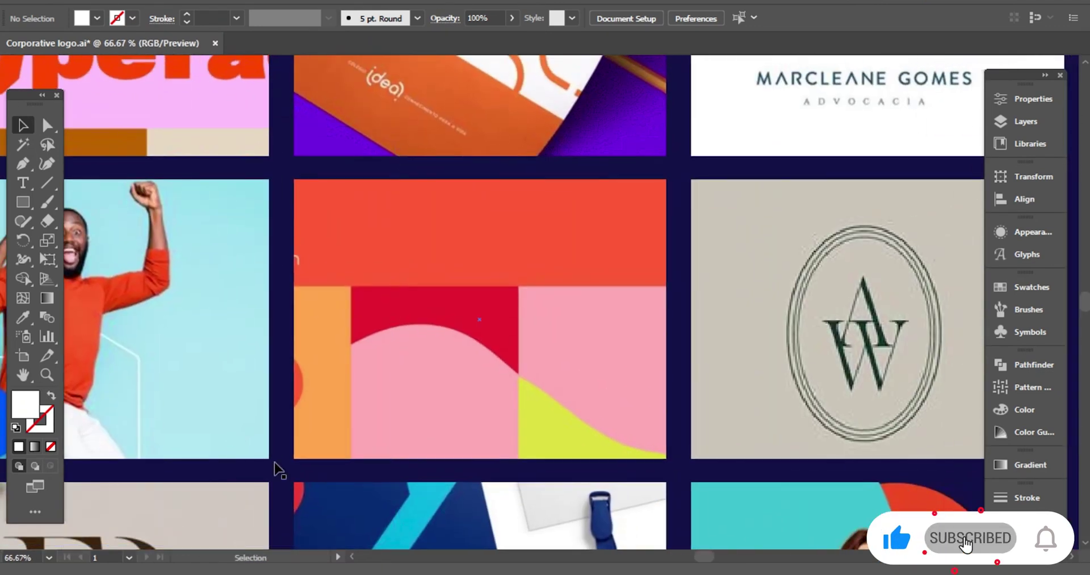
{"action": "scroll", "coordinate": [275, 470], "scroll_direction": "down", "scroll_amount": 2}
{"action": "scroll", "coordinate": [275, 459], "scroll_direction": "up", "scroll_amount": 5}
{"action": "left_click_drag", "start_coordinate": [934, 492], "coordinate": [820, 502]}
{"action": "scroll", "coordinate": [820, 501], "scroll_direction": "down", "scroll_amount": 7}
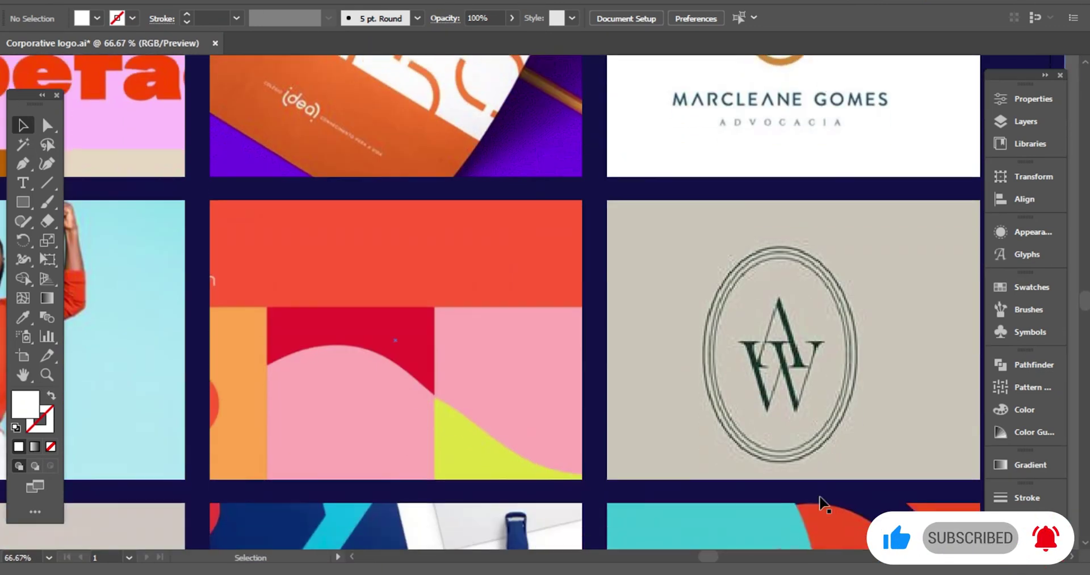
{"action": "left_click_drag", "start_coordinate": [222, 291], "coordinate": [457, 363]}
{"action": "left_click_drag", "start_coordinate": [457, 204], "coordinate": [545, 501]}
{"action": "left_click_drag", "start_coordinate": [531, 309], "coordinate": [553, 480]}
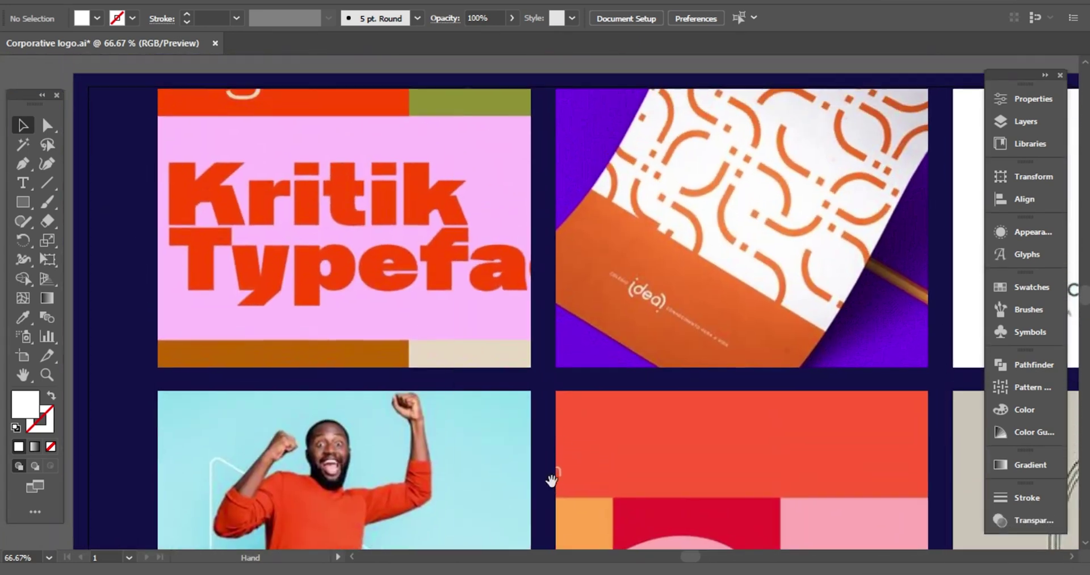
{"action": "key", "text": "ctrl+minus"}
{"action": "key", "text": "ctrl+minus"}
{"action": "left_click_drag", "start_coordinate": [357, 388], "coordinate": [258, 296]}
{"action": "key", "text": "ctrl+plus"}
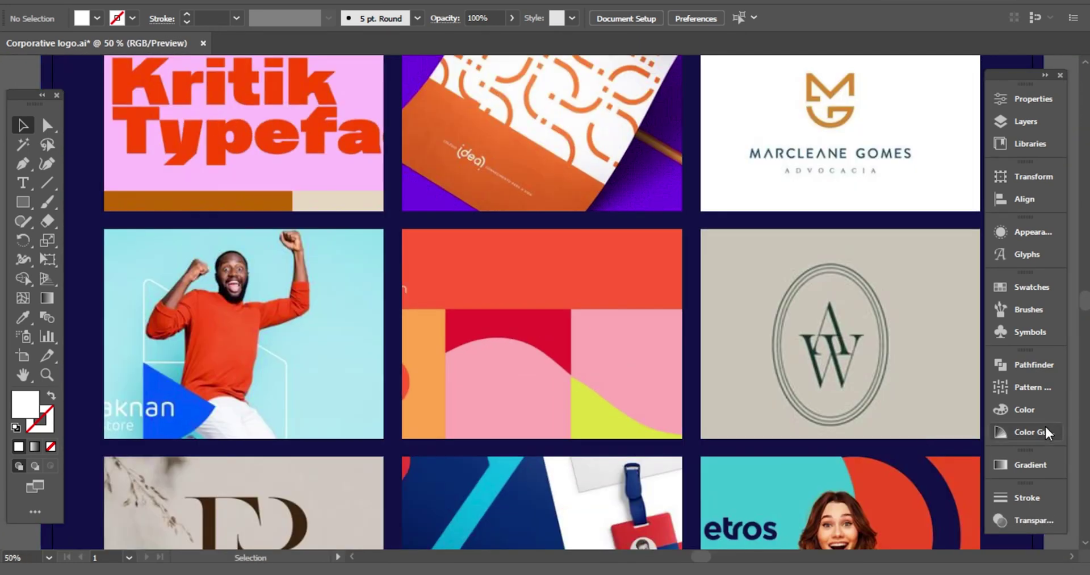
{"action": "scroll", "coordinate": [1045, 414], "scroll_direction": "up", "scroll_amount": 3}
{"action": "left_click_drag", "start_coordinate": [962, 417], "coordinate": [940, 417]}
{"action": "scroll", "coordinate": [972, 453], "scroll_direction": "down", "scroll_amount": 5}
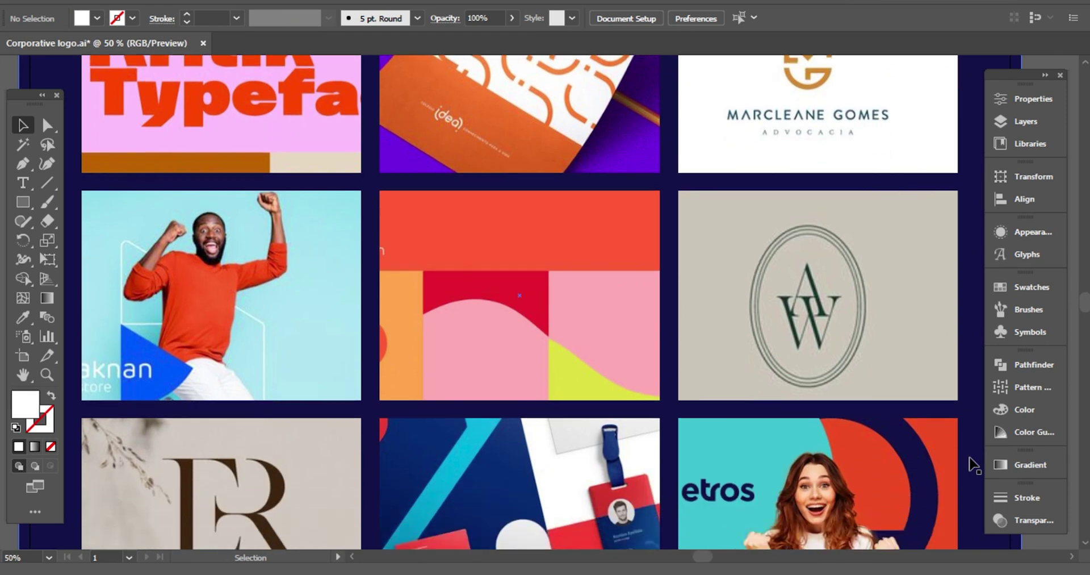
{"action": "scroll", "coordinate": [972, 465], "scroll_direction": "up", "scroll_amount": 5}
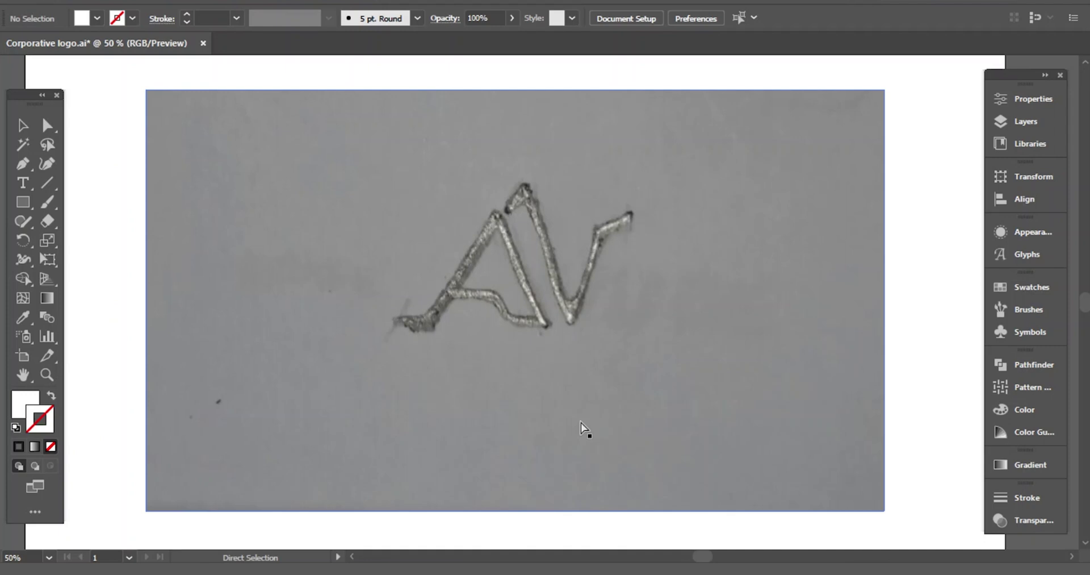
Step: Draw a square over the AV sketch with a dark stroke and no fill
{"action": "key", "text": "ctrl+minus"}
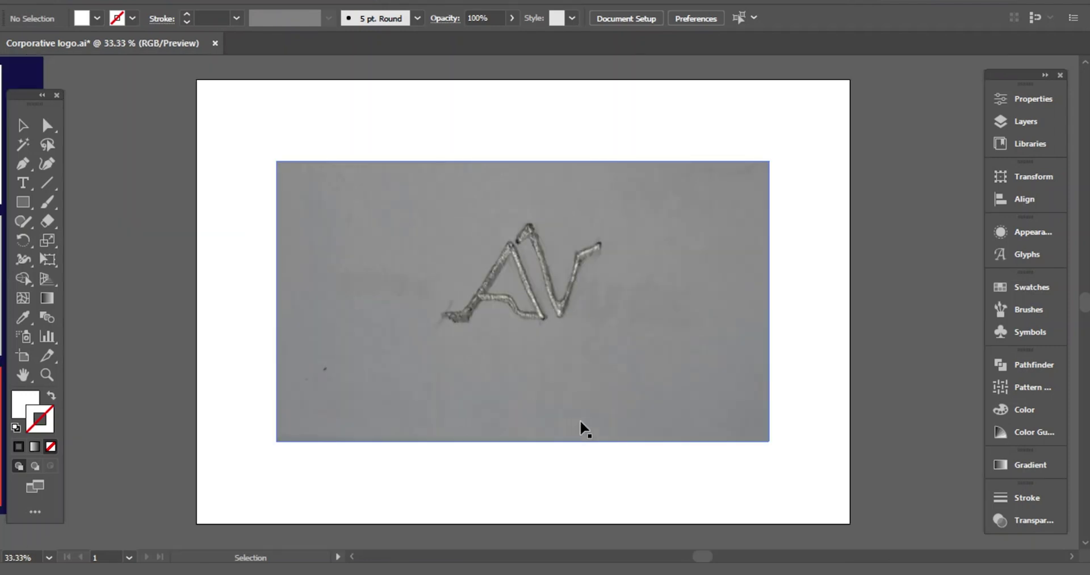
{"action": "left_click", "coordinate": [608, 437]}
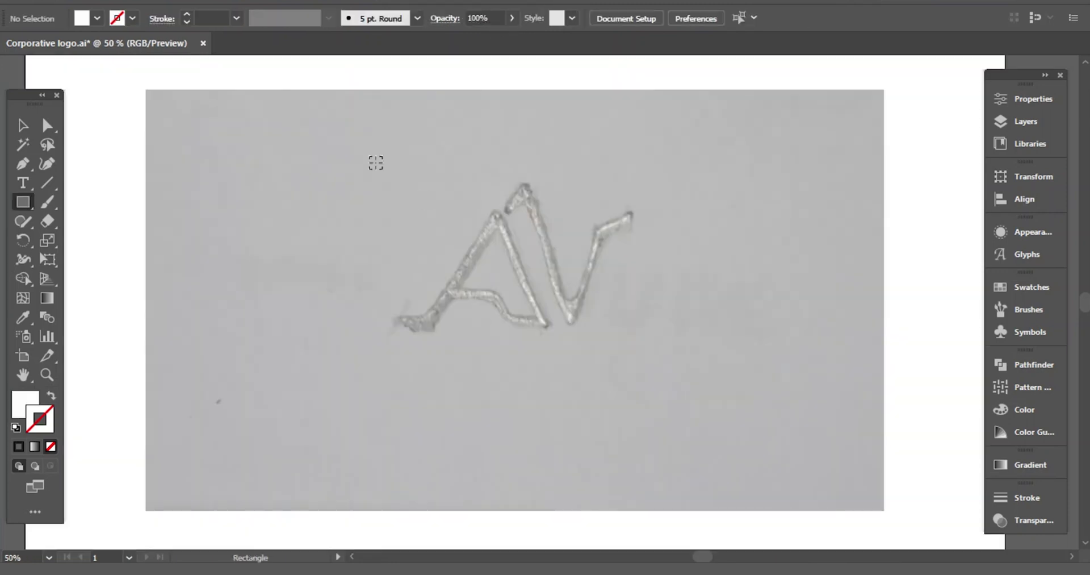
{"action": "left_click_drag", "start_coordinate": [525, 258], "coordinate": [402, 380]}
{"action": "left_click", "coordinate": [37, 421]}
{"action": "left_click", "coordinate": [50, 446]}
{"action": "key", "text": "ctrl+z"}
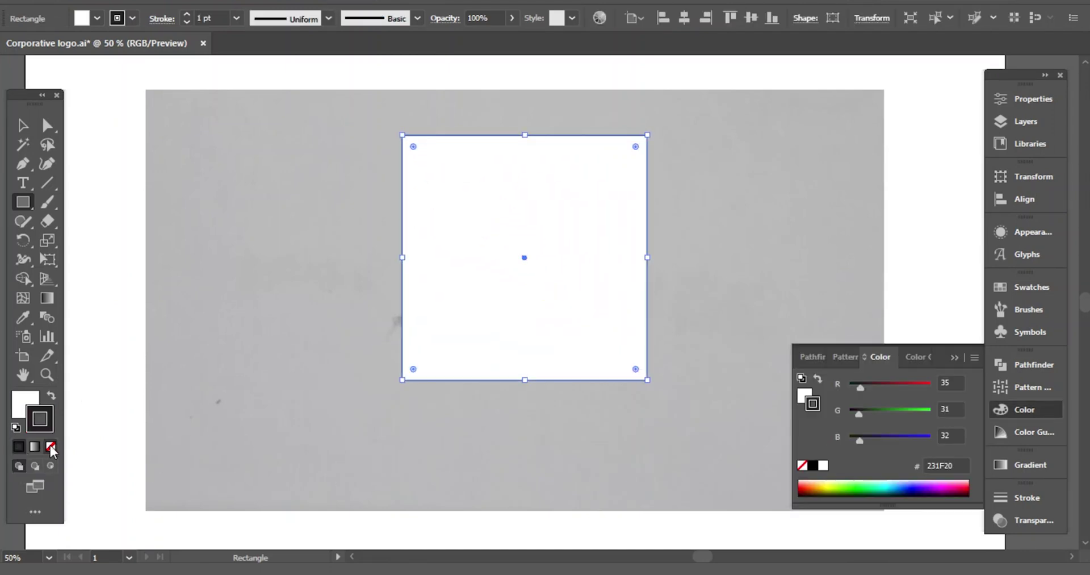
{"action": "key", "text": "x"}
{"action": "left_click", "coordinate": [51, 447]}
Step: Shrink and reposition the unfilled square so it frames the AV letters of the sketch
{"action": "left_click", "coordinate": [22, 125]}
{"action": "left_click", "coordinate": [571, 199]}
{"action": "left_click", "coordinate": [648, 135]}
{"action": "left_click_drag", "start_coordinate": [648, 135], "coordinate": [589, 156]}
{"action": "left_click_drag", "start_coordinate": [625, 267], "coordinate": [633, 264]}
Step: Set the framing square's stroke colour to red FC0303
{"action": "double_click", "coordinate": [40, 418]}
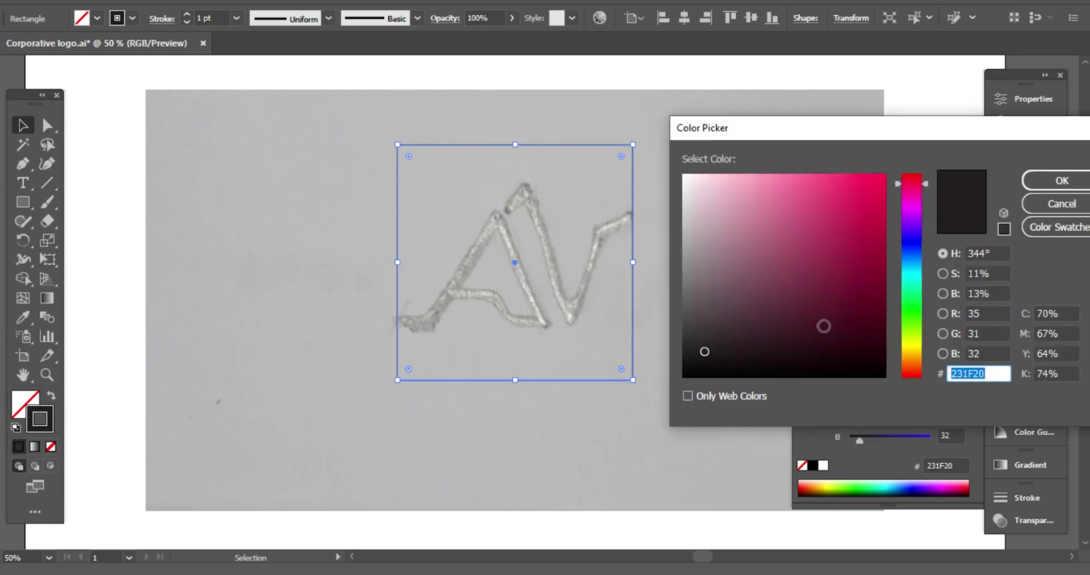
{"action": "left_click", "coordinate": [1041, 181]}
{"action": "double_click", "coordinate": [48, 425]}
{"action": "left_click", "coordinate": [883, 176]}
{"action": "left_click", "coordinate": [1045, 180]}
{"action": "left_click", "coordinate": [722, 290]}
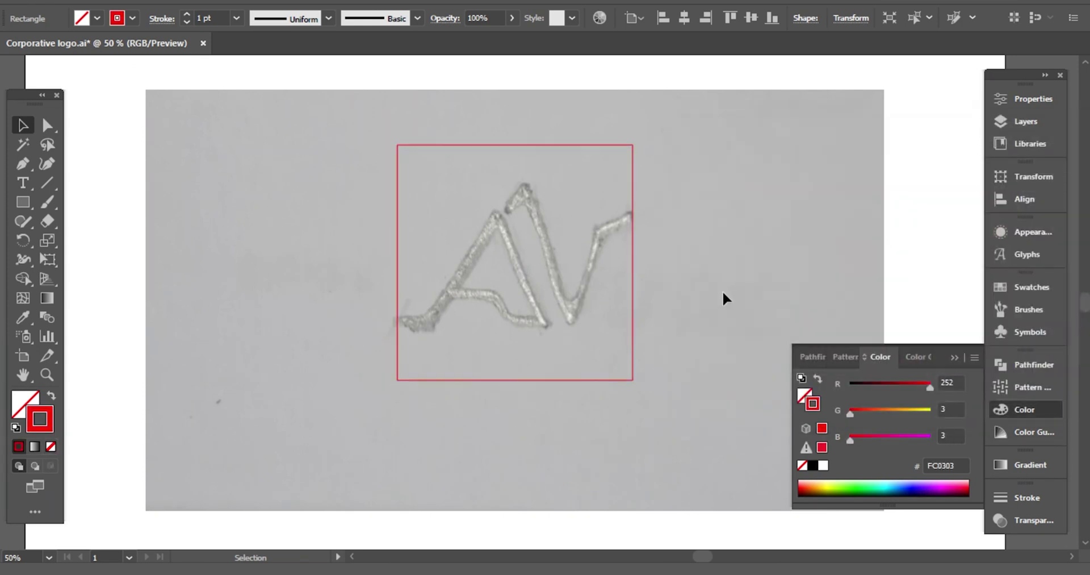
Step: Lock the red framing square so it cannot be selected while tracing
{"action": "left_click", "coordinate": [513, 145]}
{"action": "left_click", "coordinate": [173, 2]}
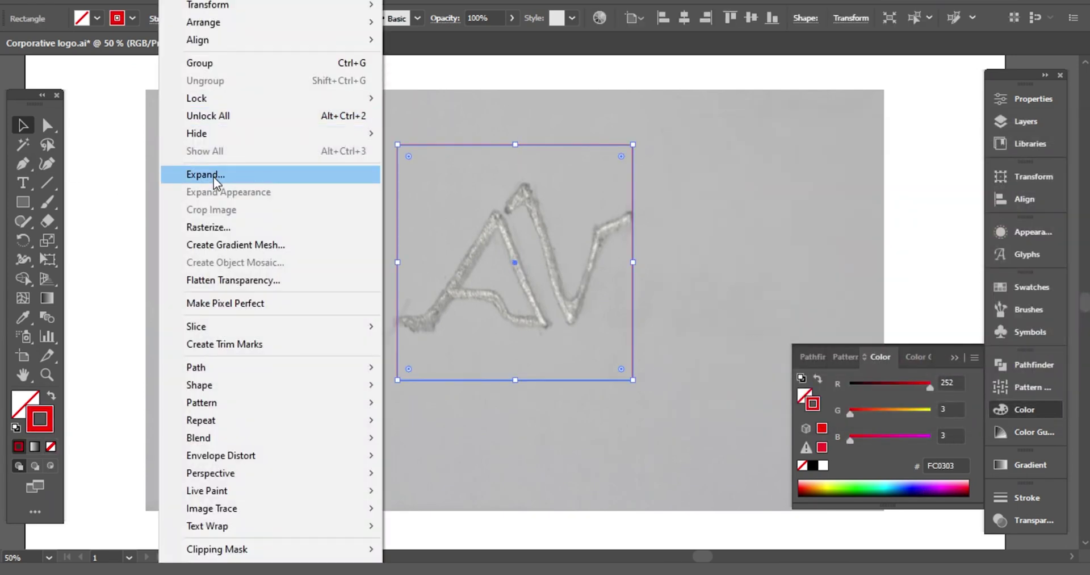
{"action": "mouse_move", "coordinate": [211, 97]}
{"action": "left_click", "coordinate": [426, 97]}
Step: Set the stroke colour for new paths to black
{"action": "double_click", "coordinate": [39, 419]}
{"action": "left_click", "coordinate": [683, 376]}
{"action": "left_click", "coordinate": [1045, 180]}
{"action": "left_click", "coordinate": [951, 355]}
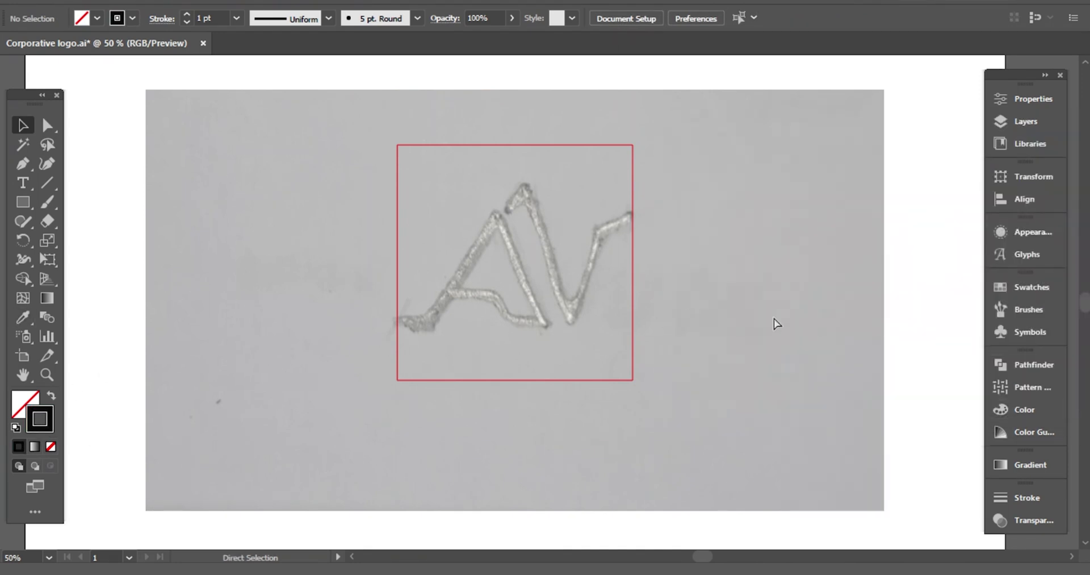
Step: Trace the outer edge of the A's left leg with a straight line and place a parallel copy along its inner edge
{"action": "key", "text": "ctrl+="}
{"action": "scroll", "coordinate": [507, 249], "scroll_direction": "up", "scroll_amount": 1}
{"action": "left_click", "coordinate": [373, 358]}
{"action": "left_click", "coordinate": [523, 132]}
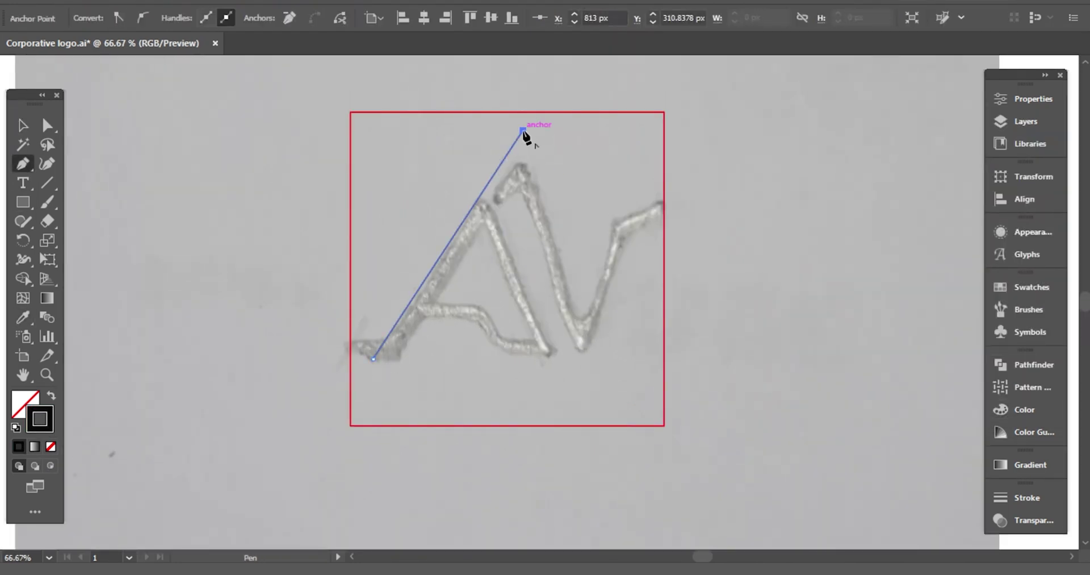
{"action": "key", "text": "v"}
{"action": "left_click_drag", "start_coordinate": [447, 253], "coordinate": [456, 275]}
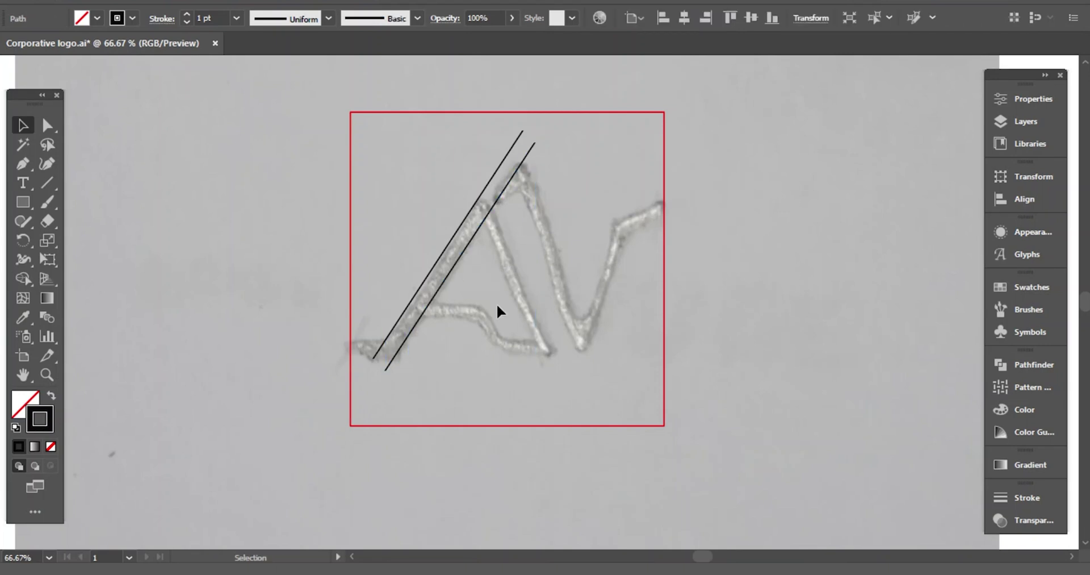
{"action": "left_click", "coordinate": [372, 261]}
Step: Draw a straight line along the A's right leg and place two parallel copies over the V's left stroke
{"action": "key", "text": "p"}
{"action": "left_click", "coordinate": [478, 183]}
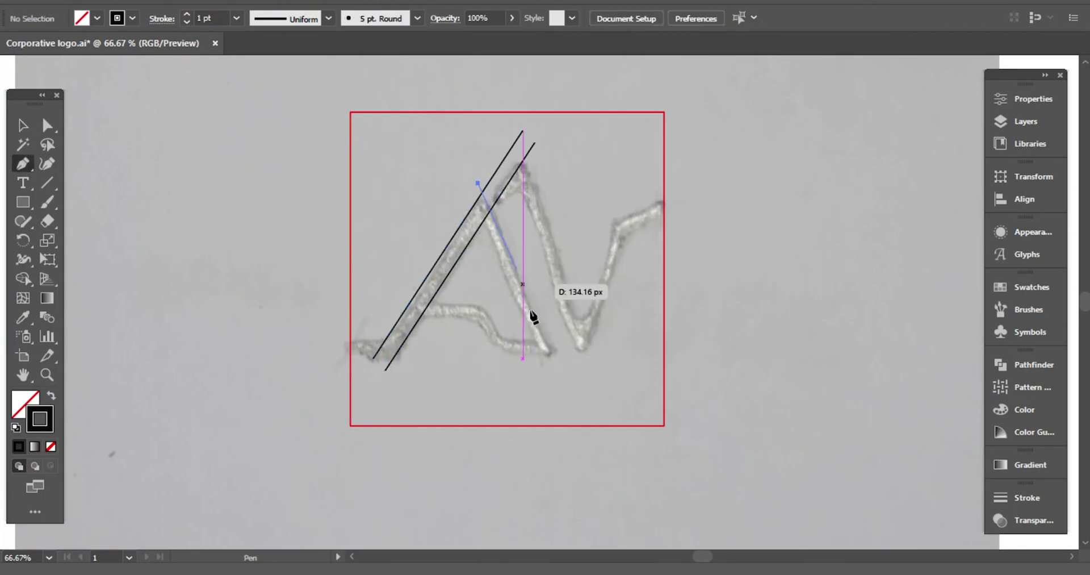
{"action": "left_click", "coordinate": [555, 359]}
{"action": "key", "text": "v"}
{"action": "left_click", "coordinate": [411, 332]}
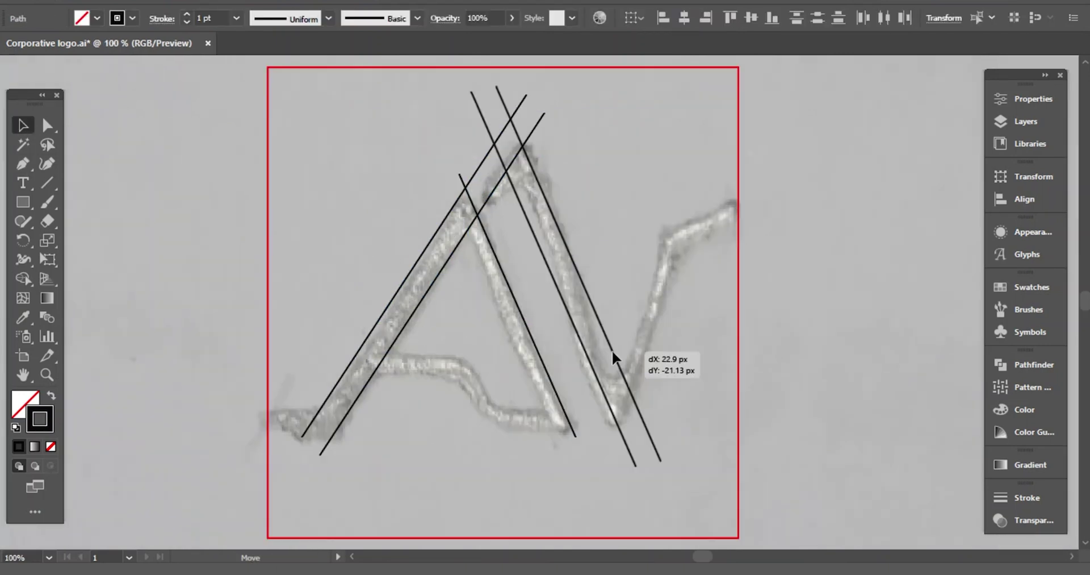
{"action": "left_click_drag", "start_coordinate": [612, 349], "coordinate": [610, 350]}
{"action": "left_click", "coordinate": [646, 375]}
Step: Trace the V's right arm with an open path from its bottom tip through the bend to the arm's upper end
{"action": "key", "text": "p"}
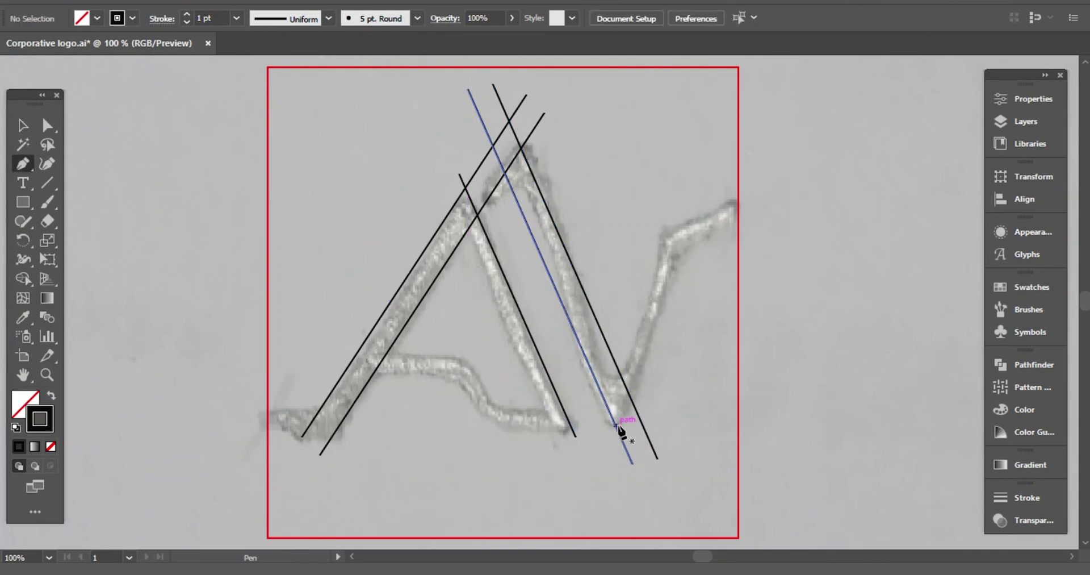
{"action": "left_click", "coordinate": [620, 437]}
{"action": "left_click", "coordinate": [675, 257]}
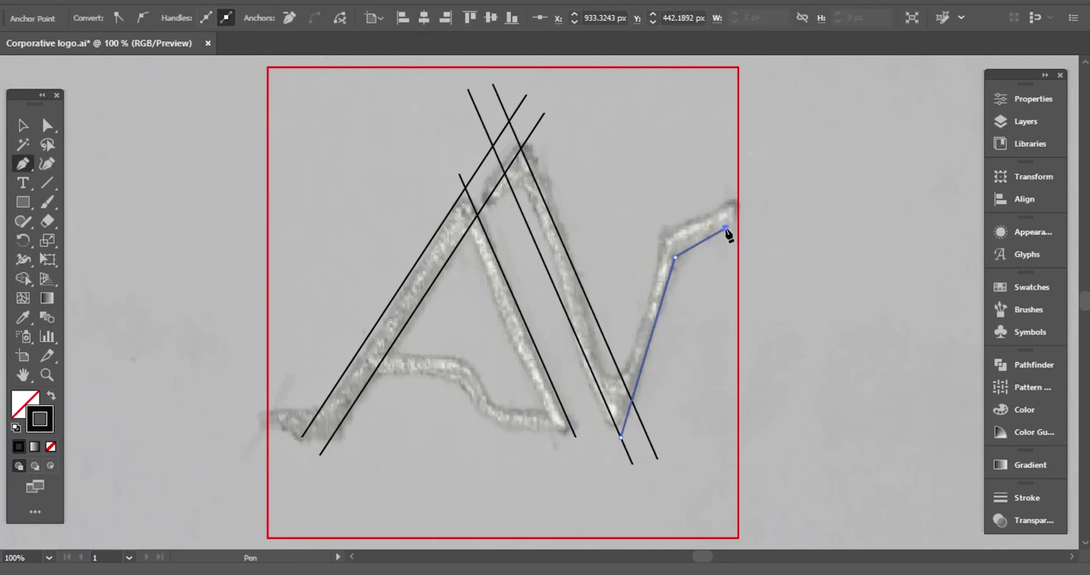
{"action": "left_click", "coordinate": [725, 228]}
{"action": "key", "text": "v"}
{"action": "left_click", "coordinate": [314, 216]}
Step: Draw a horizontal baseline about 326 px long beneath both letters
{"action": "left_click", "coordinate": [290, 437]}
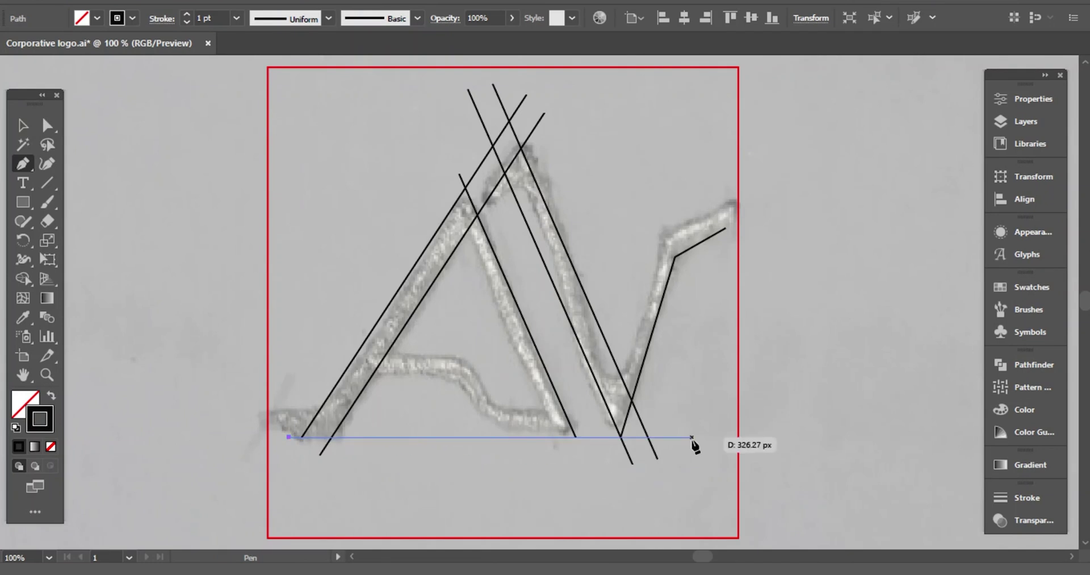
{"action": "left_click", "coordinate": [692, 437]}
{"action": "key", "text": "v"}
{"action": "left_click", "coordinate": [311, 219]}
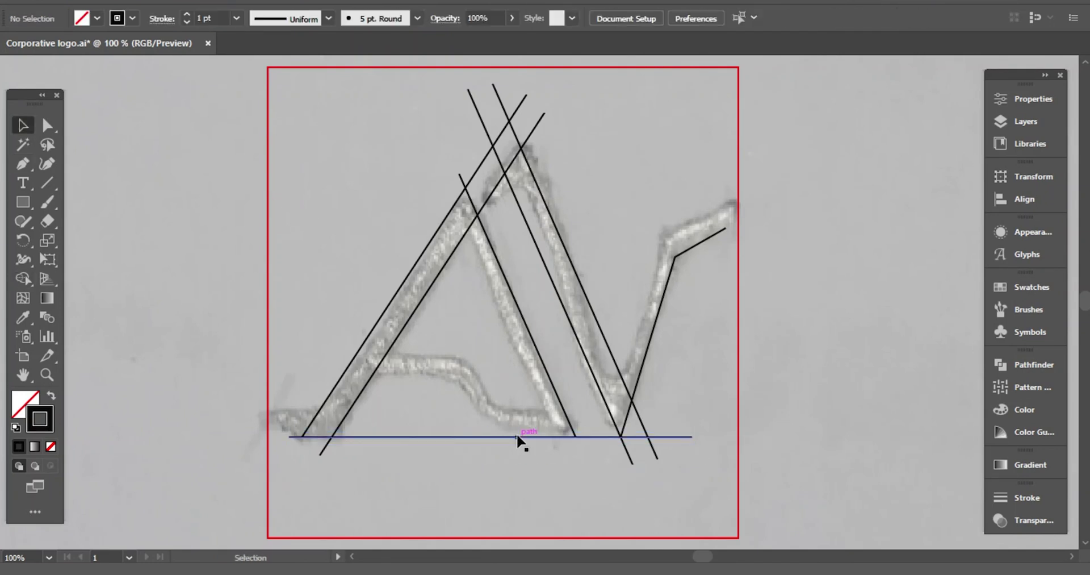
Step: Extend the lower ends of the A's outer left and right lines slightly past the baseline
{"action": "left_click", "coordinate": [47, 125]}
{"action": "left_click_drag", "start_coordinate": [302, 437], "coordinate": [299, 442]}
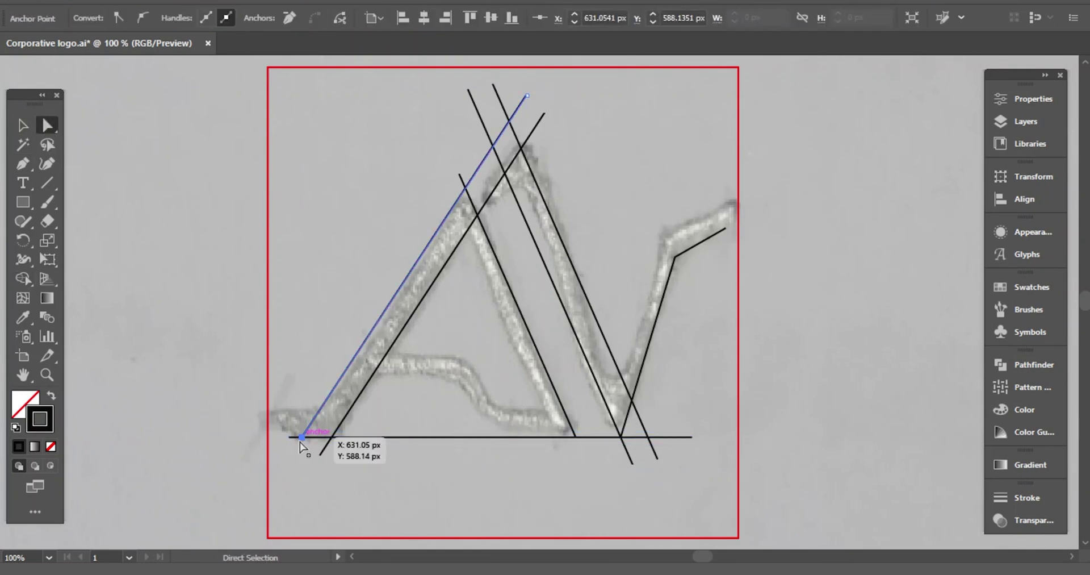
{"action": "left_click", "coordinate": [578, 437]}
{"action": "left_click", "coordinate": [600, 464]}
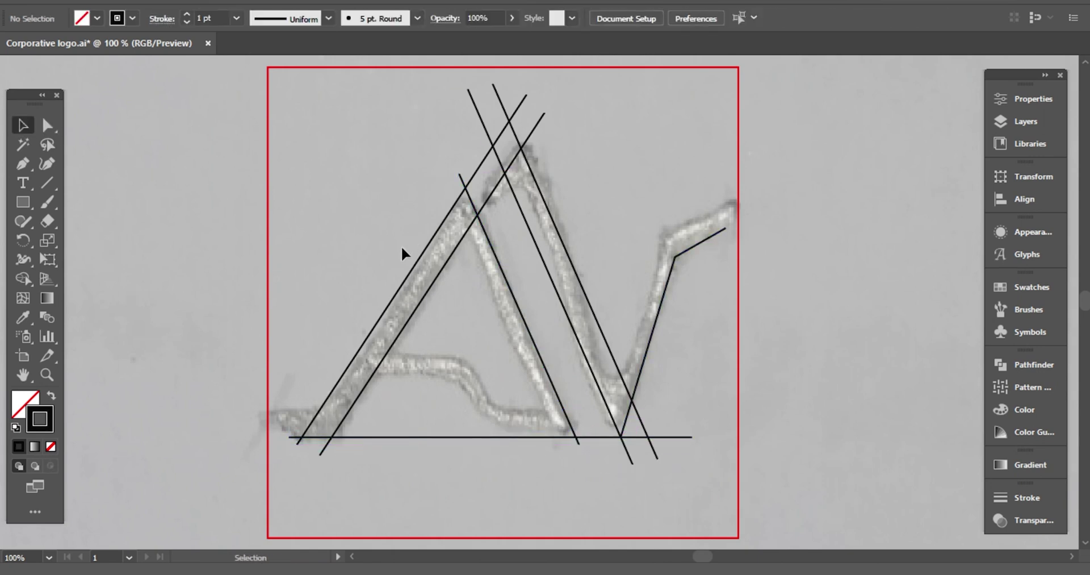
Step: Select all the traced lines and form closed shapes from the A's left leg and the V's left stroke with Shape Builder
{"action": "left_click_drag", "start_coordinate": [401, 245], "coordinate": [691, 451]}
{"action": "left_click", "coordinate": [23, 278]}
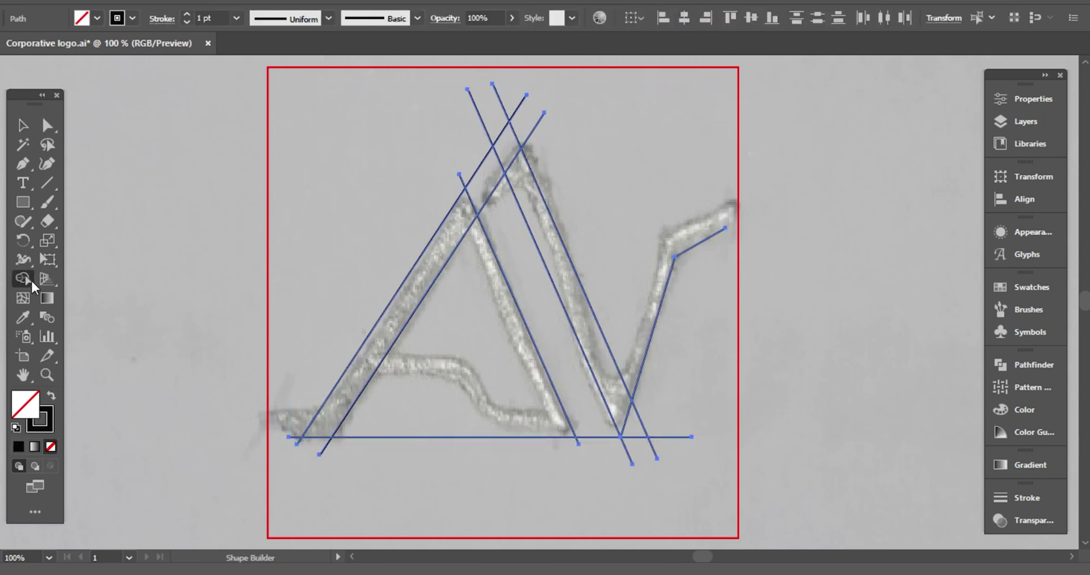
{"action": "left_click", "coordinate": [377, 333]}
{"action": "left_click", "coordinate": [550, 233]}
Step: Remove the excess line ends and enclosed areas around the two letter strokes, including the surplus baseline
{"action": "mouse_move", "coordinate": [529, 111]}
{"action": "left_mouse_down"}
{"action": "mouse_move", "coordinate": [487, 175]}
{"action": "mouse_move", "coordinate": [468, 165]}
{"action": "mouse_move", "coordinate": [538, 124]}
{"action": "left_mouse_up"}
{"action": "mouse_move", "coordinate": [510, 141]}
{"action": "left_mouse_down"}
{"action": "mouse_move", "coordinate": [464, 132]}
{"action": "mouse_move", "coordinate": [498, 213]}
{"action": "left_mouse_up"}
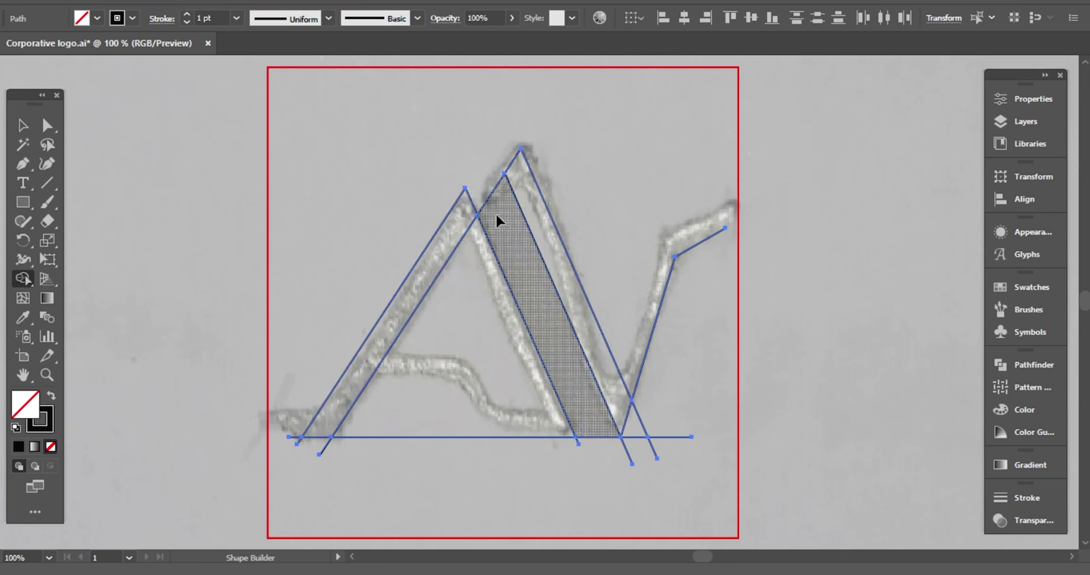
{"action": "left_click_drag", "start_coordinate": [591, 446], "coordinate": [432, 436]}
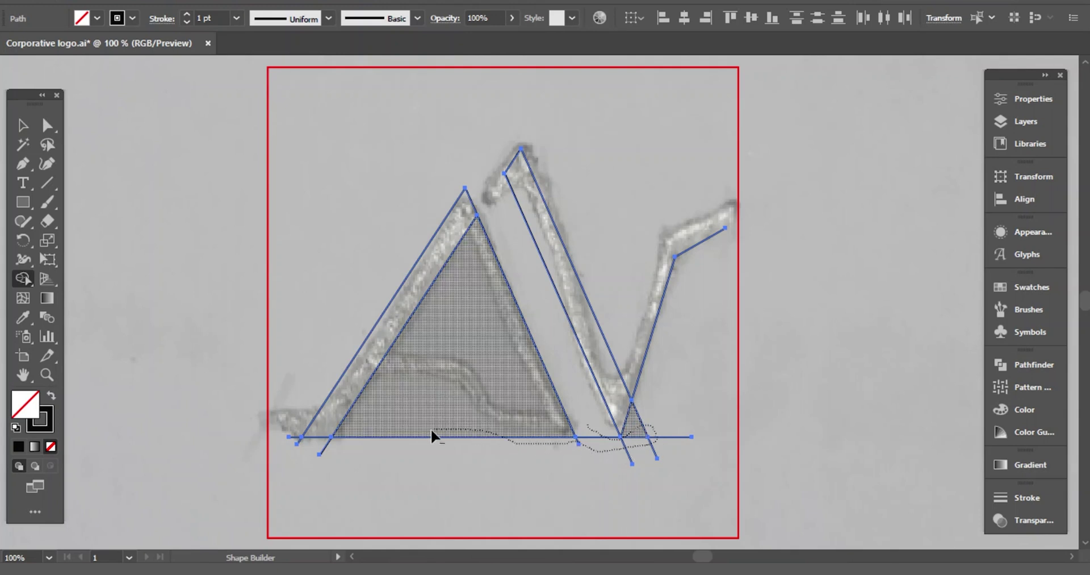
{"action": "left_click_drag", "start_coordinate": [297, 438], "coordinate": [297, 441]}
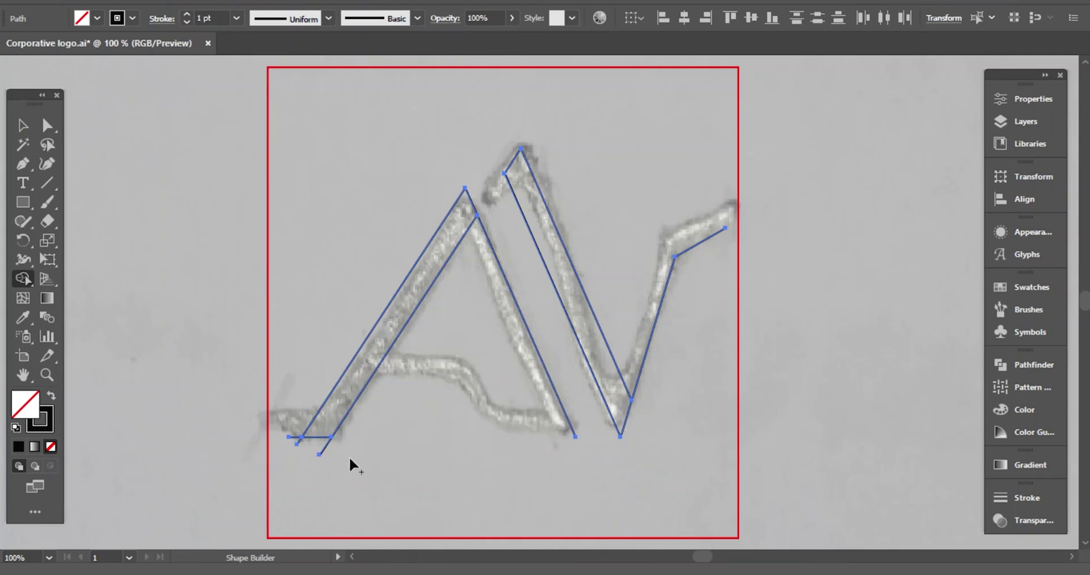
{"action": "left_click", "coordinate": [28, 124]}
{"action": "left_click", "coordinate": [338, 220]}
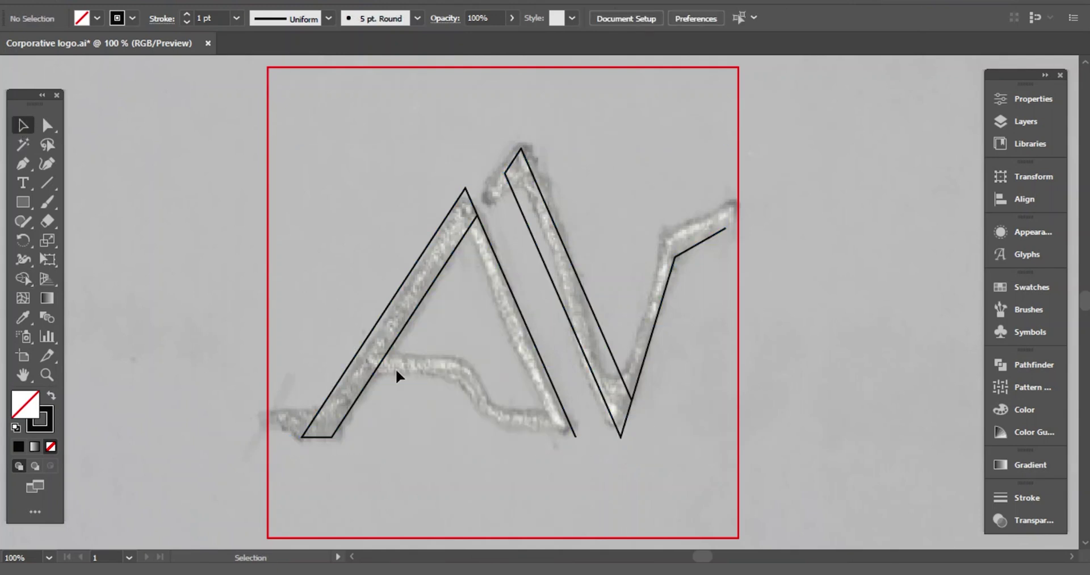
Step: Give the A's left leg and the V's left stroke a solid black fill without a stroke
{"action": "left_click", "coordinate": [397, 337]}
{"action": "left_click", "coordinate": [51, 395]}
{"action": "left_click", "coordinate": [526, 207]}
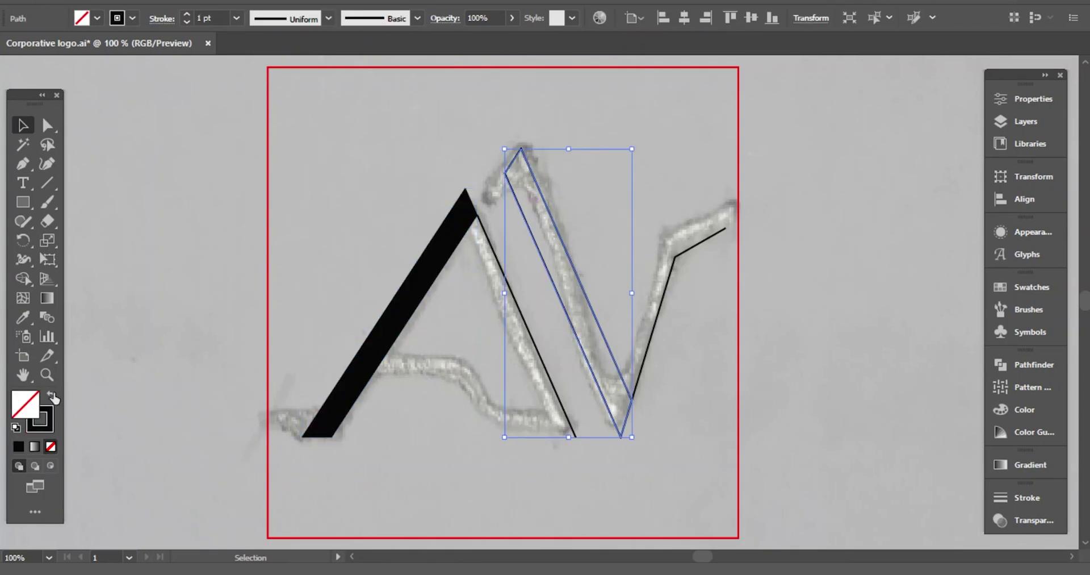
{"action": "left_click", "coordinate": [52, 395]}
{"action": "left_click", "coordinate": [369, 205]}
Step: Raise the bend and the outer end of the V's right arm path to follow the middle of the sketched arm
{"action": "left_click", "coordinate": [22, 164]}
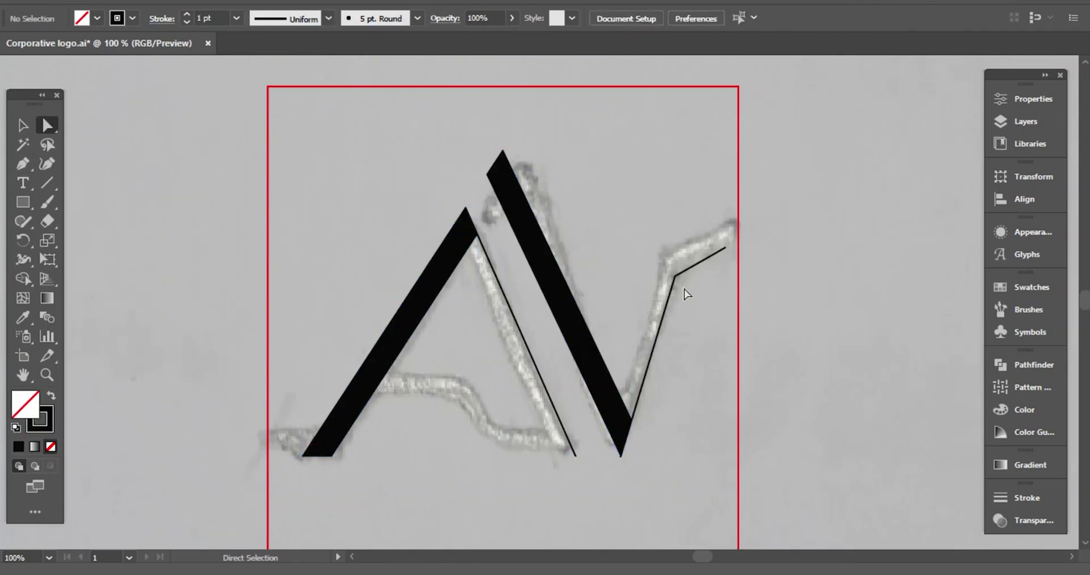
{"action": "left_click_drag", "start_coordinate": [675, 275], "coordinate": [725, 236]}
Step: Draw a black-filled shape with a curved lower edge to round the inner corner at the A's apex
{"action": "key", "text": "p"}
{"action": "left_click", "coordinate": [454, 269]}
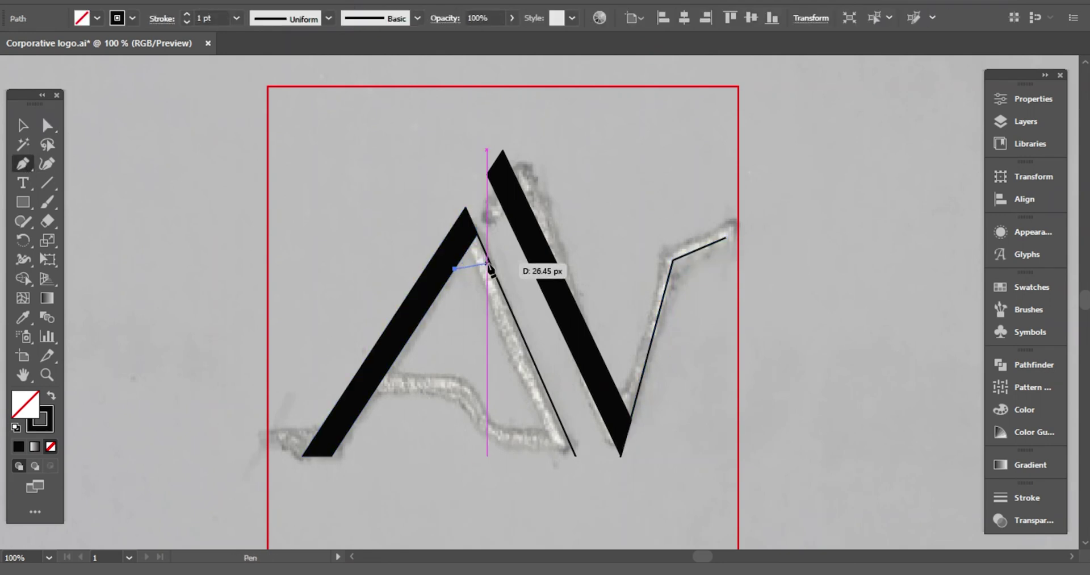
{"action": "left_click_drag", "start_coordinate": [490, 260], "coordinate": [454, 262]}
{"action": "left_click", "coordinate": [477, 234]}
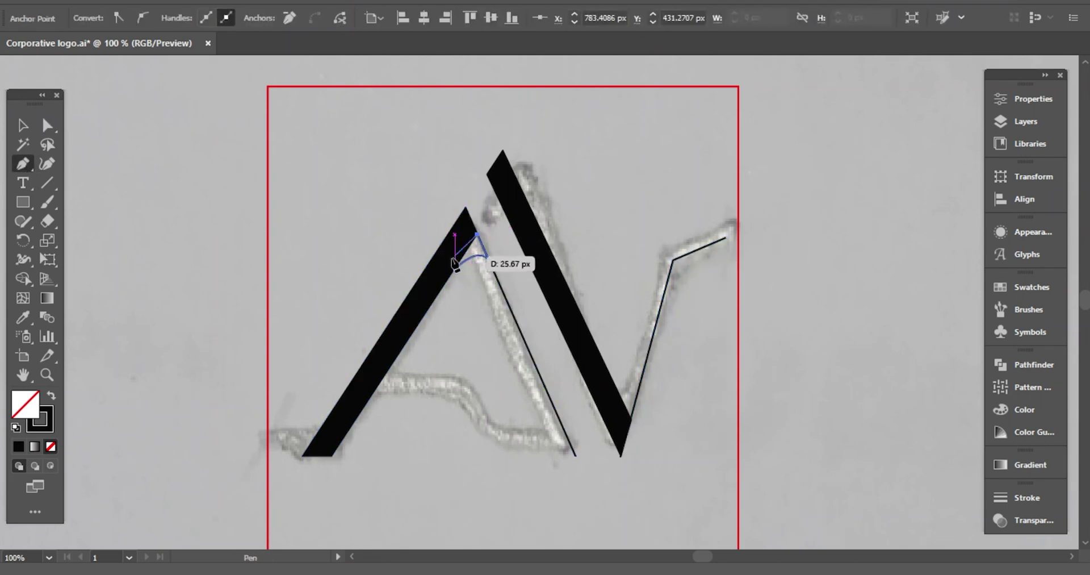
{"action": "key", "text": "v"}
{"action": "left_click", "coordinate": [358, 200]}
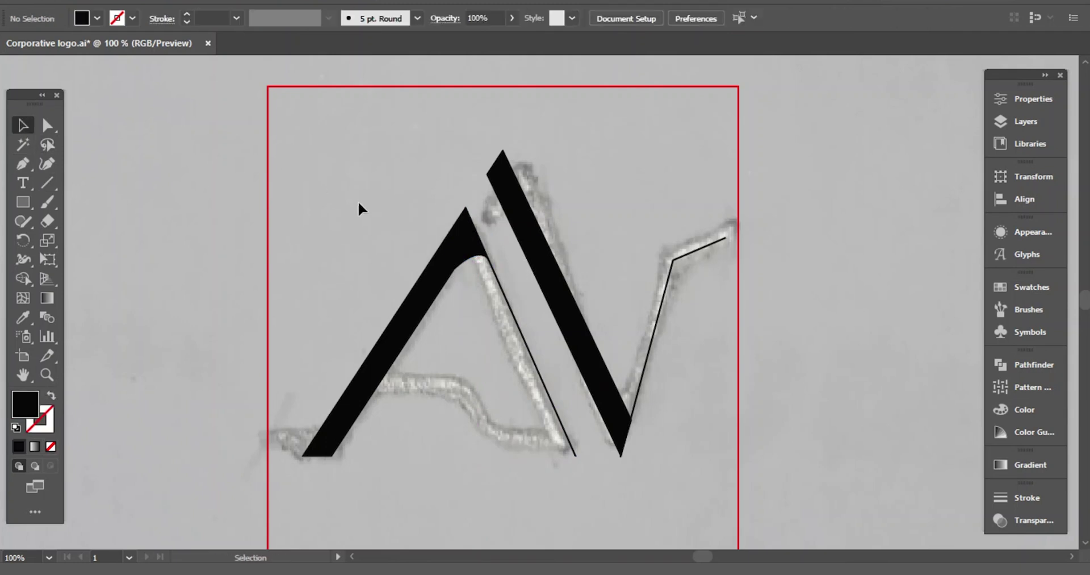
Step: Refine the A's inner corner curve by moving its left anchor further down the leg and adjusting the right anchor's handle
{"action": "key", "text": "ctrl+plus"}
{"action": "left_click", "coordinate": [384, 224]}
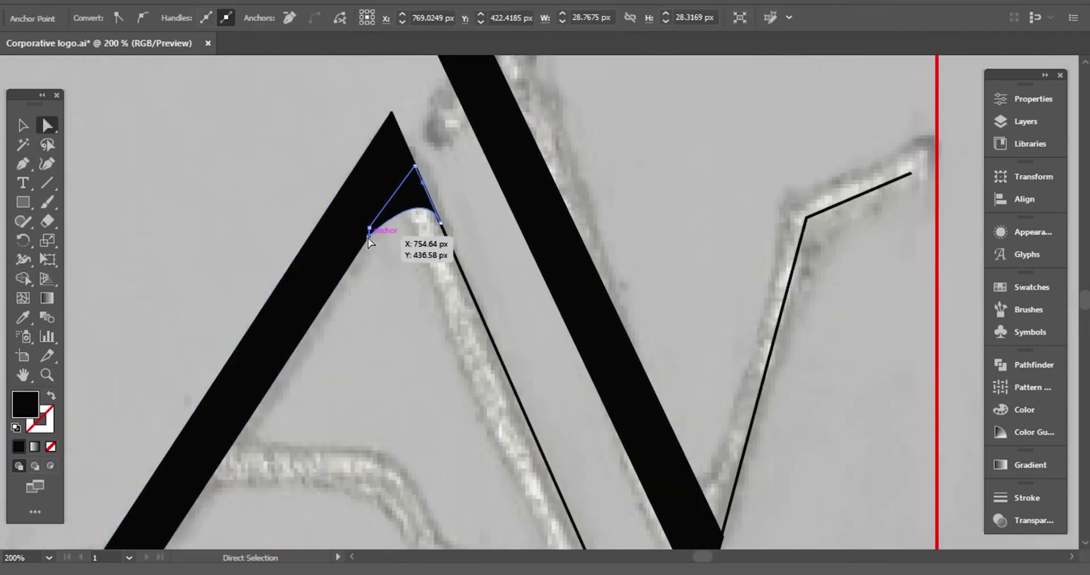
{"action": "left_click_drag", "start_coordinate": [370, 236], "coordinate": [357, 254]}
{"action": "left_click", "coordinate": [395, 287]}
{"action": "left_click", "coordinate": [435, 215]}
{"action": "left_click", "coordinate": [440, 222]}
{"action": "left_click_drag", "start_coordinate": [423, 182], "coordinate": [415, 167]}
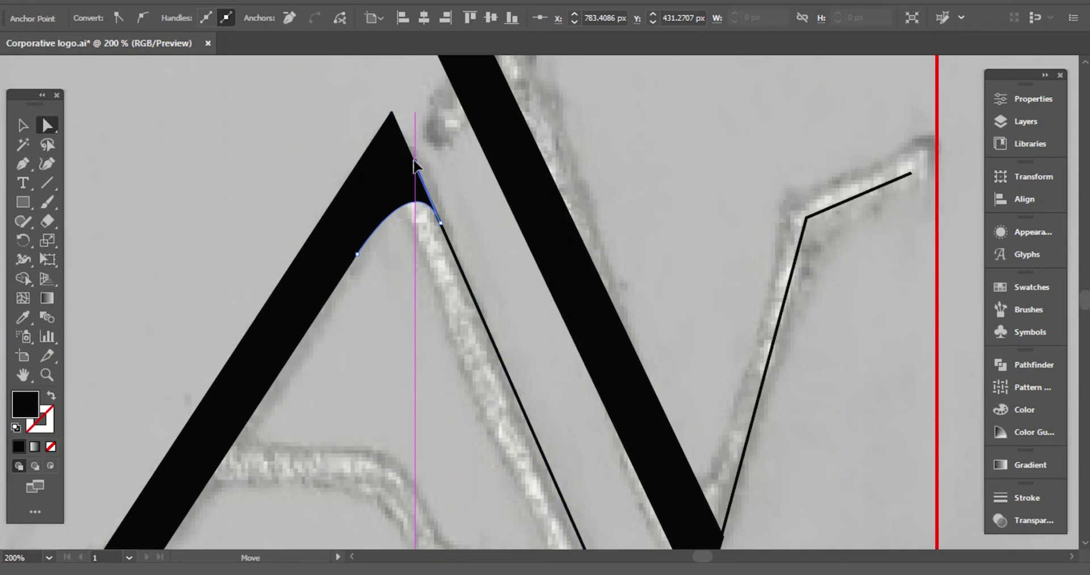
Step: Move the bend of the V's right arm path slightly outward and down
{"action": "left_click", "coordinate": [436, 176]}
{"action": "left_click_drag", "start_coordinate": [353, 396], "coordinate": [370, 367]}
{"action": "left_click", "coordinate": [25, 163]}
{"action": "scroll", "coordinate": [110, 212], "scroll_direction": "down", "scroll_amount": 2}
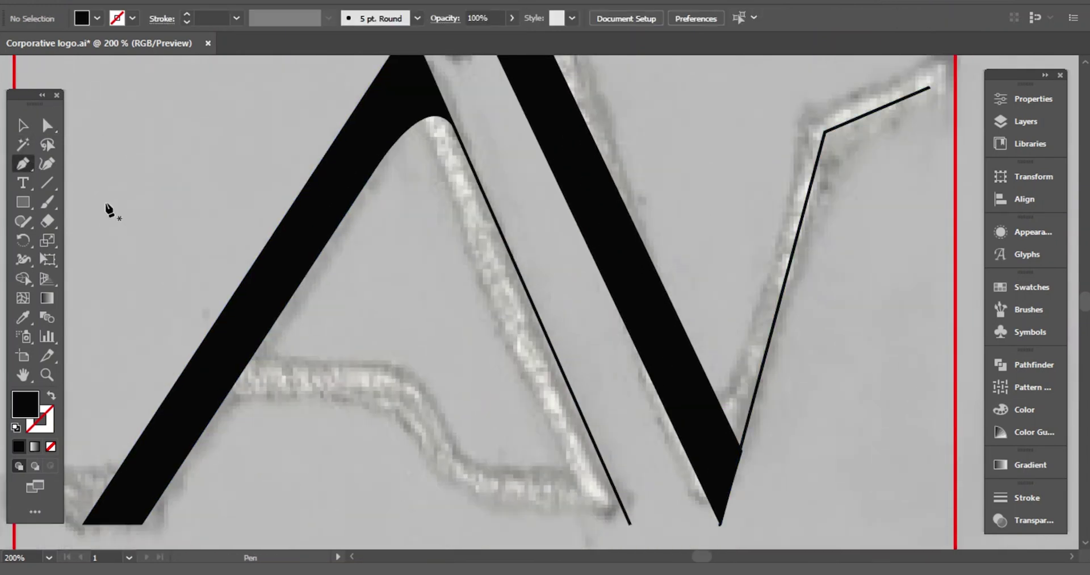
{"action": "key", "text": "a"}
{"action": "left_click_drag", "start_coordinate": [825, 132], "coordinate": [833, 136]}
{"action": "left_click", "coordinate": [412, 372]}
{"action": "scroll", "coordinate": [412, 372], "scroll_direction": "down", "scroll_amount": 3}
{"action": "left_click_drag", "start_coordinate": [720, 448], "coordinate": [731, 449]}
{"action": "key", "text": "ctrl+z"}
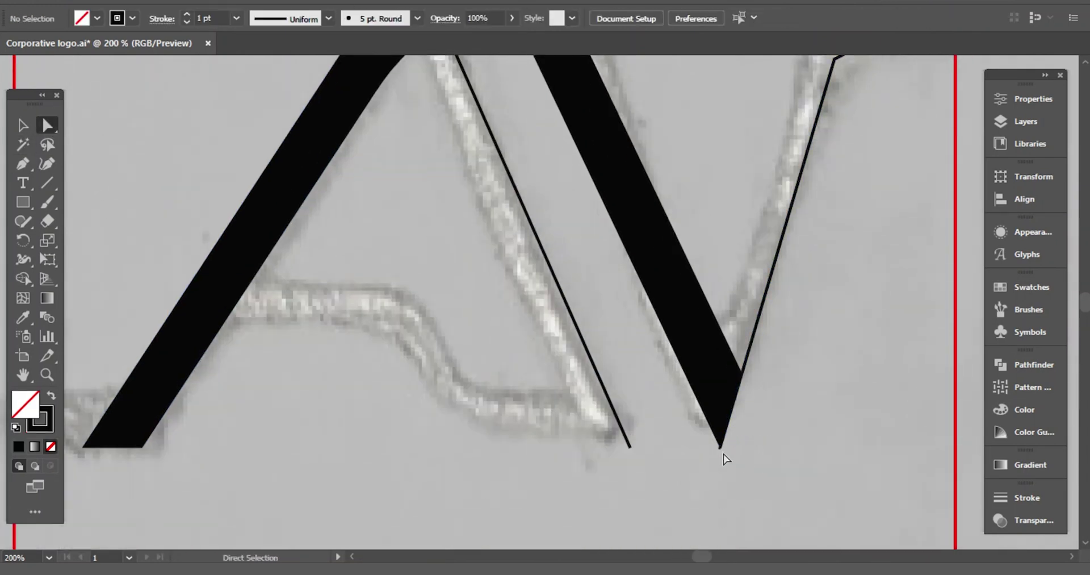
{"action": "scroll", "coordinate": [737, 453], "scroll_direction": "up", "scroll_amount": 2, "text": "alt"}
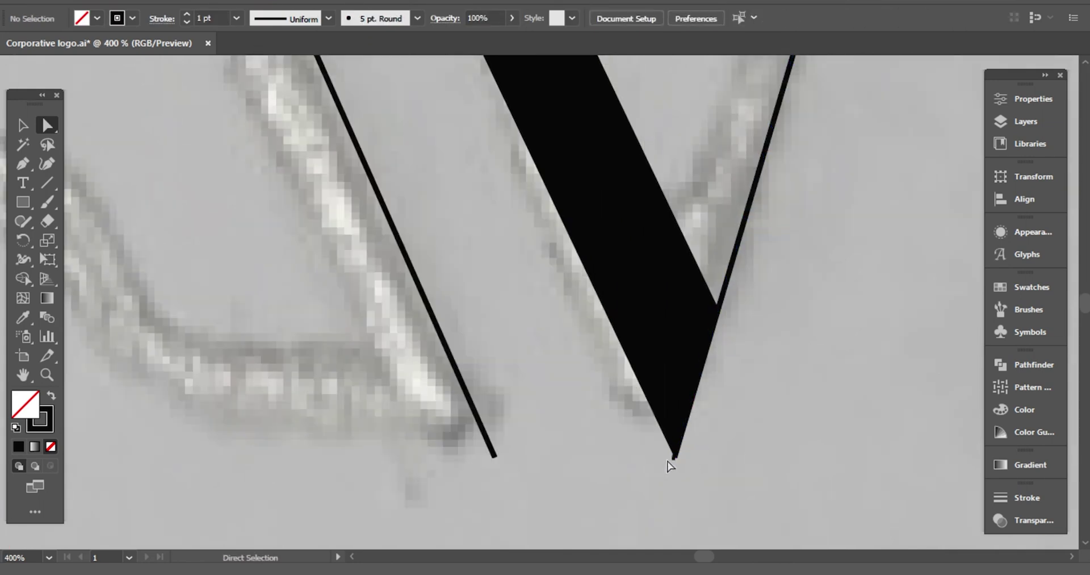
Step: Draw a black-filled shape with a curved upper edge to round the V's inner corner at the base
{"action": "key", "text": "ctrl+minus"}
{"action": "key", "text": "ctrl+minus"}
{"action": "key", "text": "ctrl+minus"}
{"action": "scroll", "coordinate": [727, 459], "scroll_direction": "up", "scroll_amount": 3}
{"action": "key", "text": "p"}
{"action": "left_click", "coordinate": [589, 439]}
{"action": "left_click_drag", "start_coordinate": [621, 433], "coordinate": [579, 454]}
{"action": "left_click", "coordinate": [52, 396]}
{"action": "key", "text": "v"}
{"action": "left_click", "coordinate": [146, 174]}
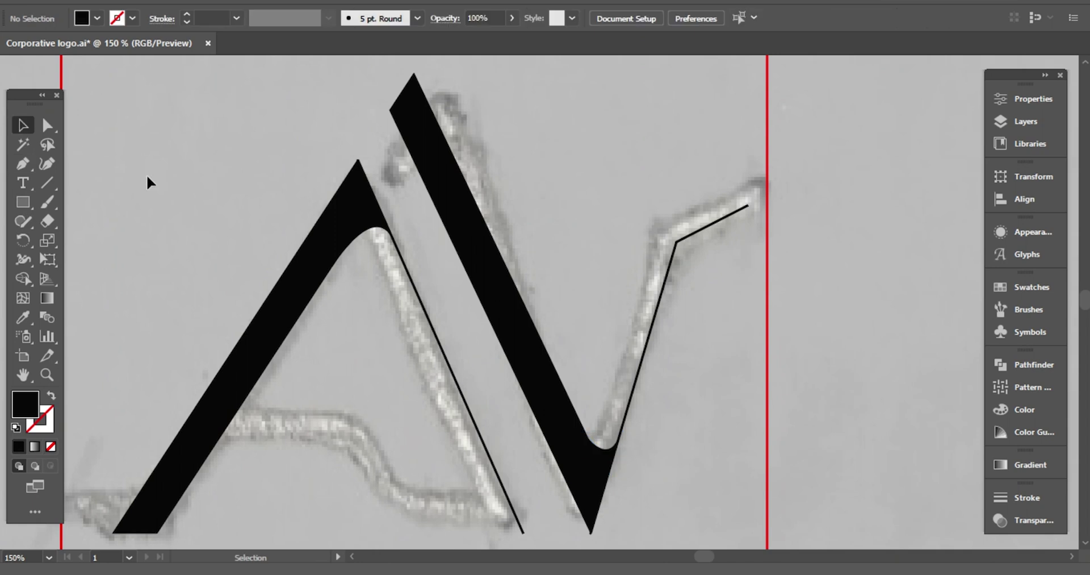
Step: Adjust the V's inner corner curve so it flows smoothly out of the thick left stroke
{"action": "key", "text": "ctrl+plus"}
{"action": "left_click_drag", "start_coordinate": [387, 279], "coordinate": [343, 219]}
{"action": "key", "text": "a"}
{"action": "left_click_drag", "start_coordinate": [589, 454], "coordinate": [590, 458]}
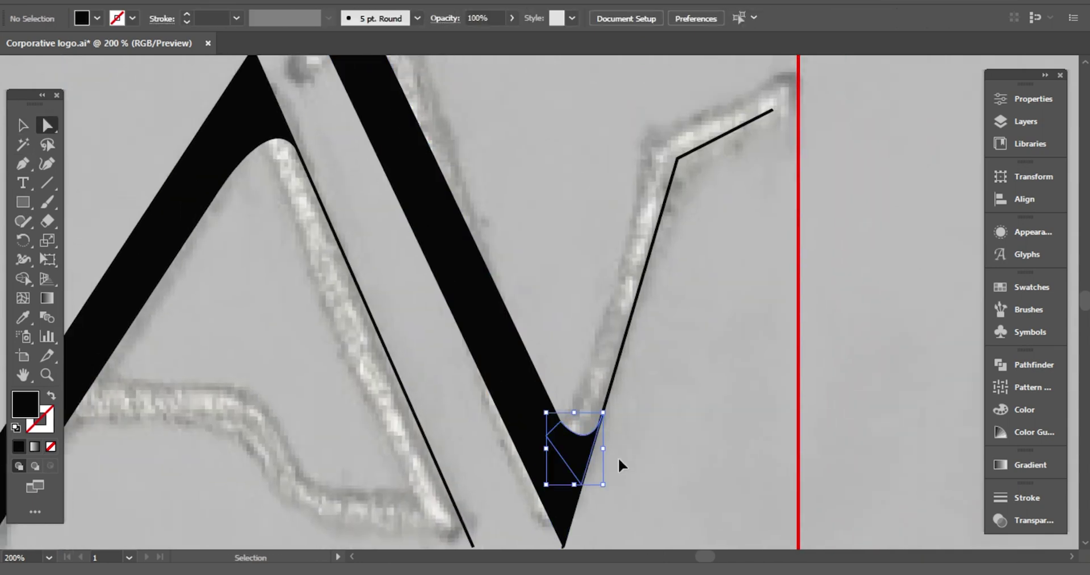
{"action": "key", "text": "ctrl+plus"}
{"action": "left_click", "coordinate": [557, 248]}
{"action": "left_click_drag", "start_coordinate": [545, 291], "coordinate": [531, 339]}
{"action": "left_click", "coordinate": [593, 360]}
{"action": "key", "text": "ctrl+1"}
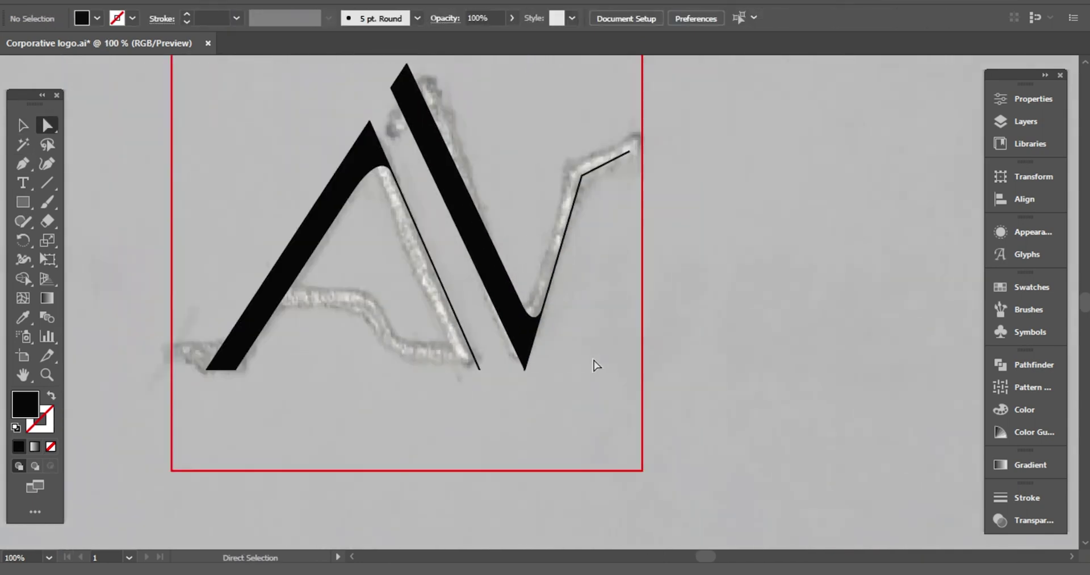
Step: Set the stroke weight of the A's right leg and the V's right arm to 2 pt
{"action": "left_click", "coordinate": [458, 386]}
{"action": "left_click", "coordinate": [128, 136]}
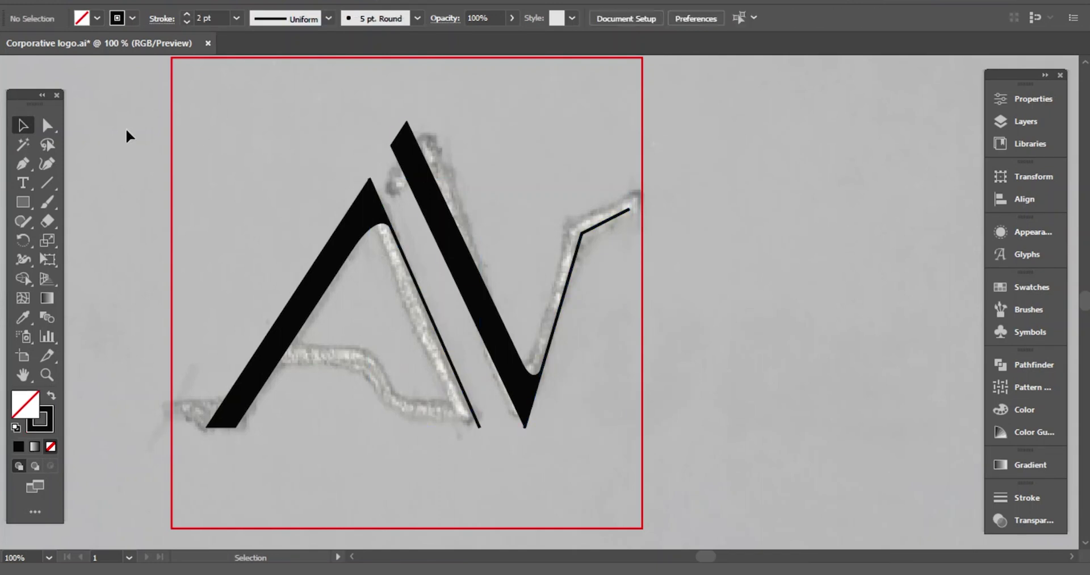
{"action": "key", "text": "p"}
{"action": "left_click_drag", "start_coordinate": [480, 427], "coordinate": [465, 433]}
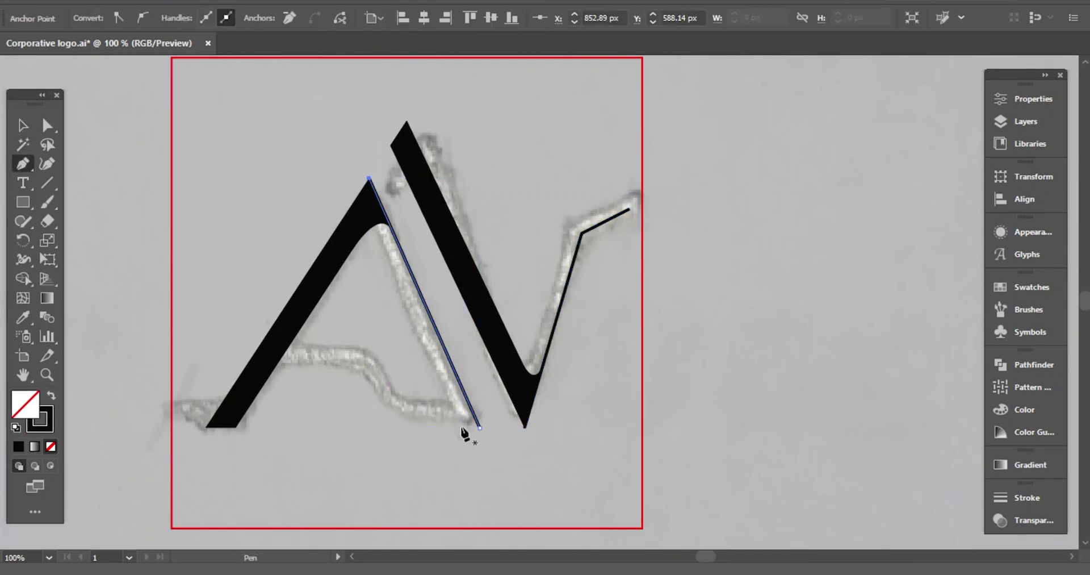
{"action": "key", "text": "ctrl+plus"}
{"action": "left_click_drag", "start_coordinate": [540, 406], "coordinate": [494, 58]}
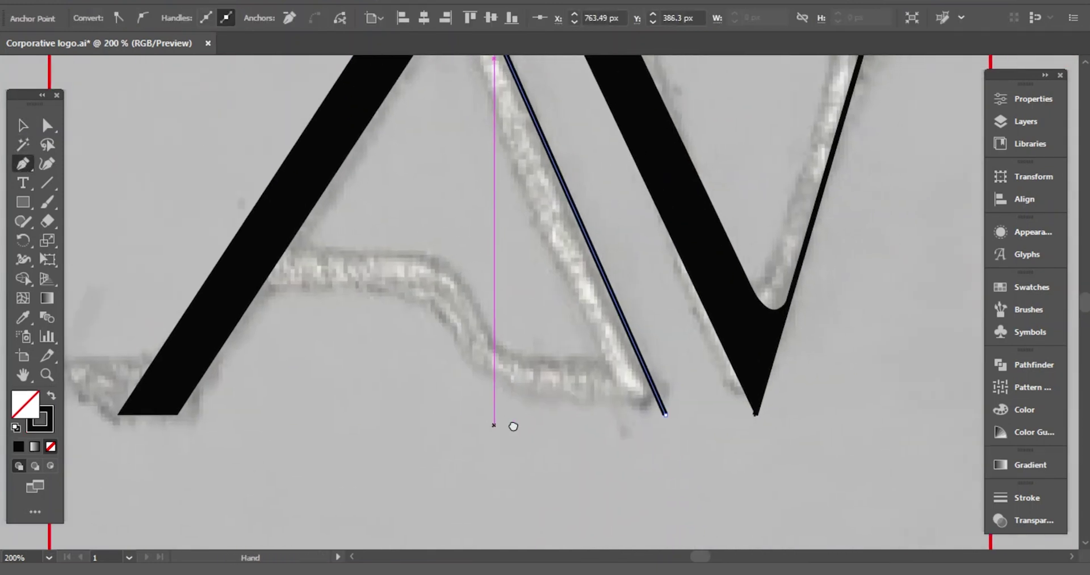
{"action": "left_click", "coordinate": [258, 263]}
{"action": "left_click", "coordinate": [432, 262]}
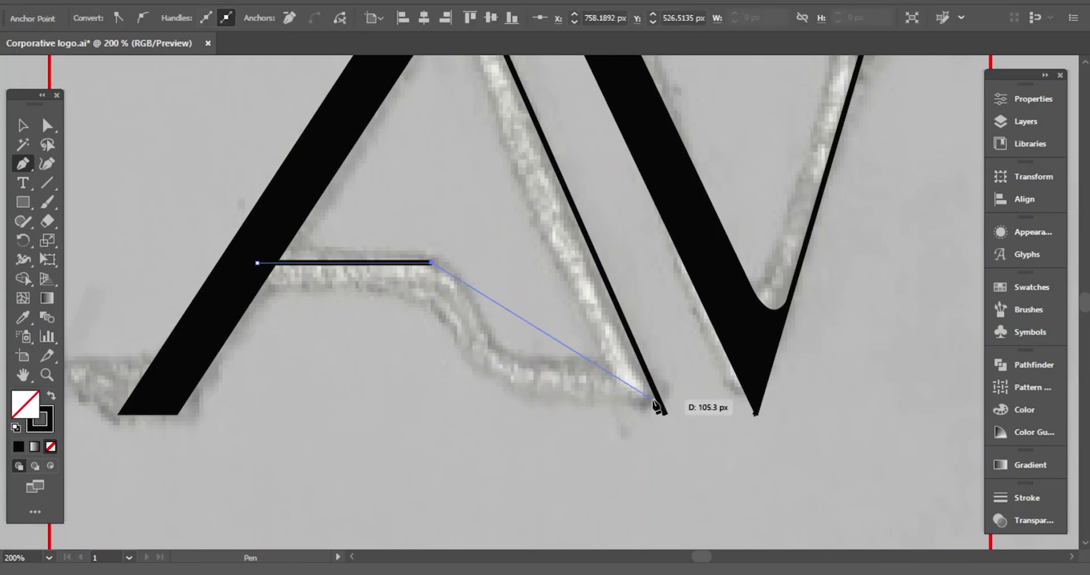
{"action": "key", "text": "ctrl+z"}
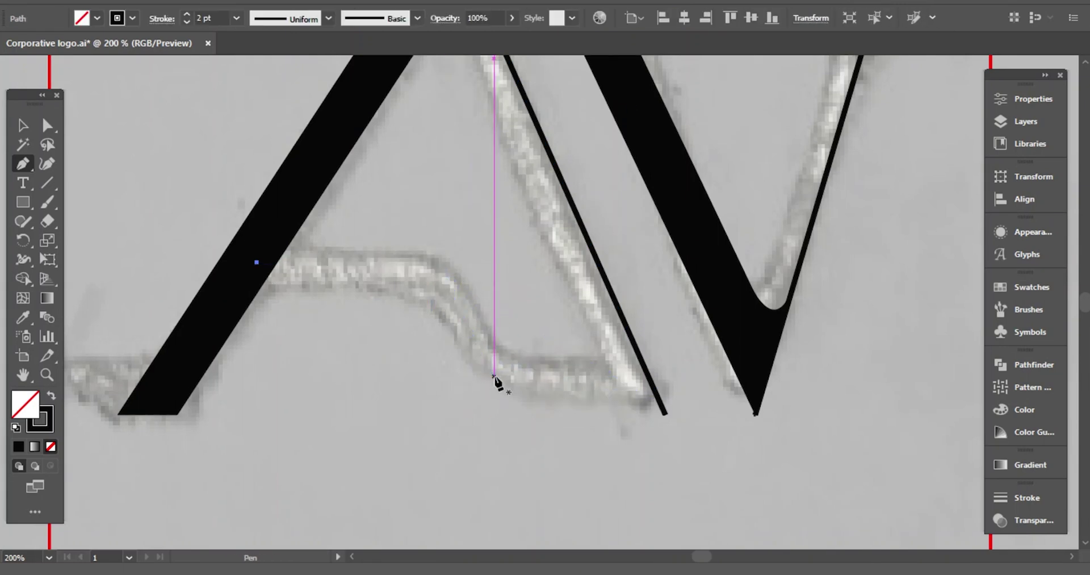
{"action": "key", "text": "ctrl+z"}
{"action": "scroll", "coordinate": [509, 370], "scroll_direction": "up", "scroll_amount": 2}
{"action": "left_click", "coordinate": [20, 130]}
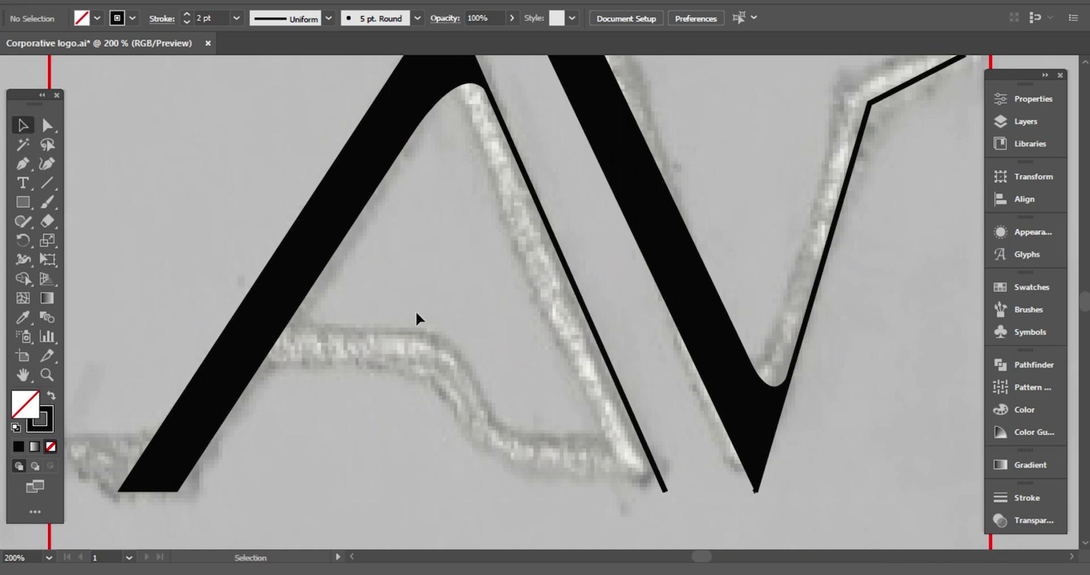
Step: Draw a small black-filled shape without a stroke across the underside of the bend in the V's right arm
{"action": "key", "text": "ctrl+1"}
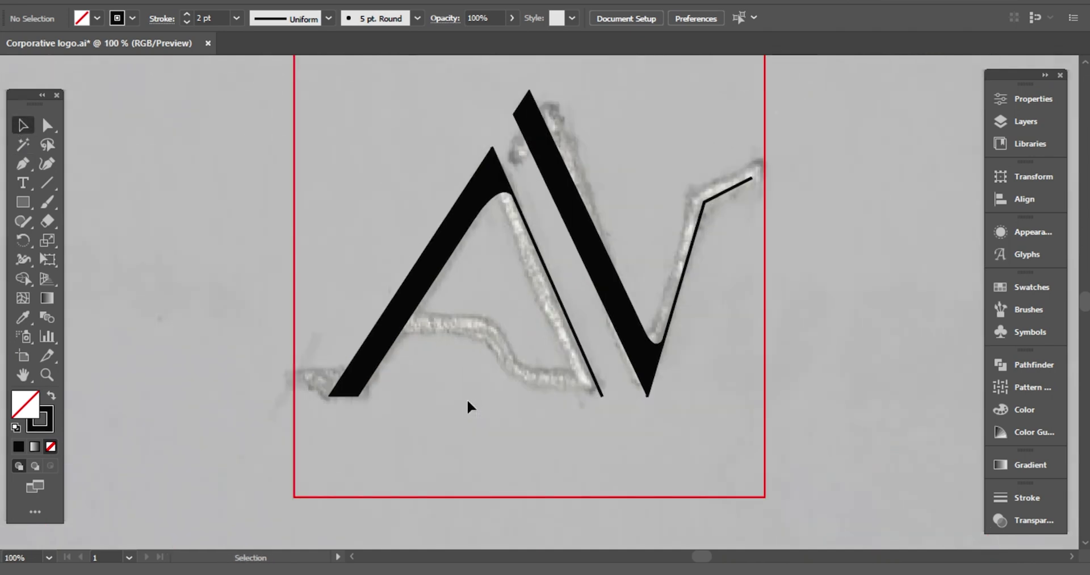
{"action": "key", "text": "ctrl+plus"}
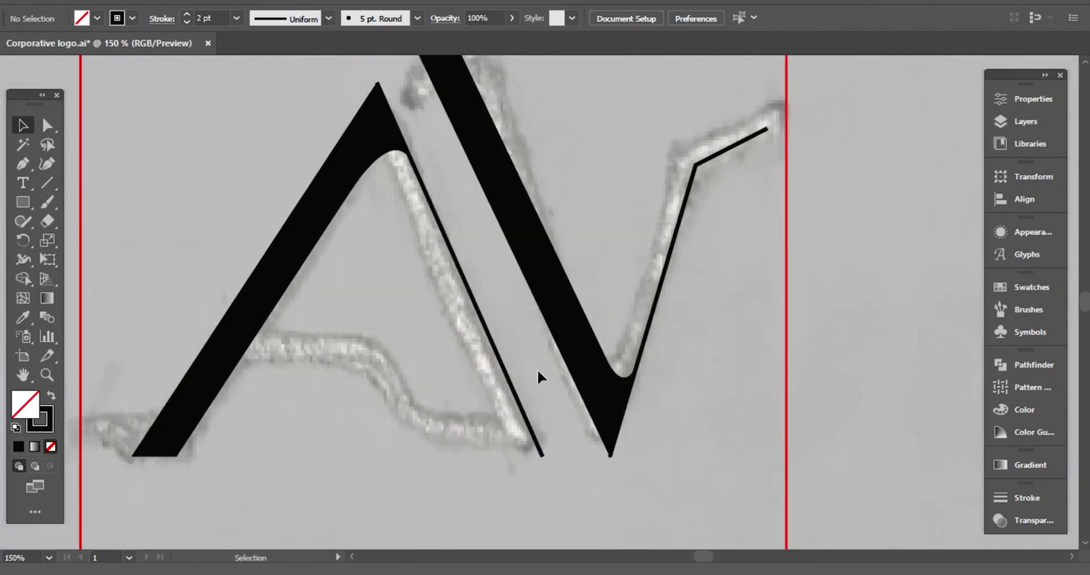
{"action": "left_click", "coordinate": [686, 199]}
{"action": "left_click", "coordinate": [705, 173]}
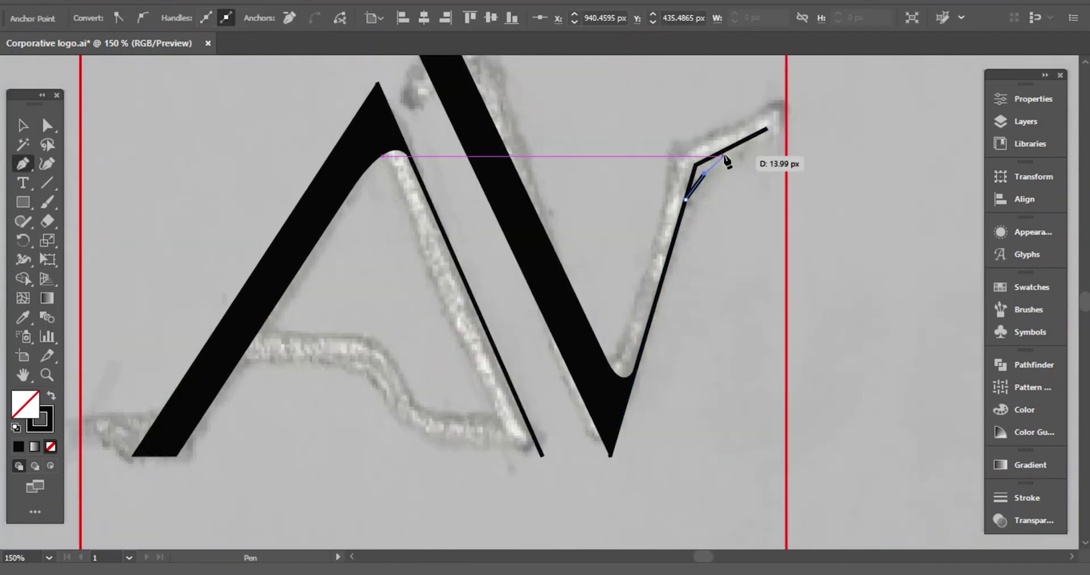
{"action": "left_click", "coordinate": [724, 151]}
{"action": "left_click", "coordinate": [696, 164]}
{"action": "left_click", "coordinate": [49, 398]}
Step: Reshape the lower edge of the bend's filler shape into a smooth curve between the two arm segments
{"action": "key", "text": "a"}
{"action": "left_click", "coordinate": [721, 176]}
{"action": "left_click_drag", "start_coordinate": [706, 174], "coordinate": [818, 241]}
{"action": "left_click", "coordinate": [844, 248]}
{"action": "scroll", "coordinate": [830, 246], "scroll_direction": "up", "scroll_amount": 3}
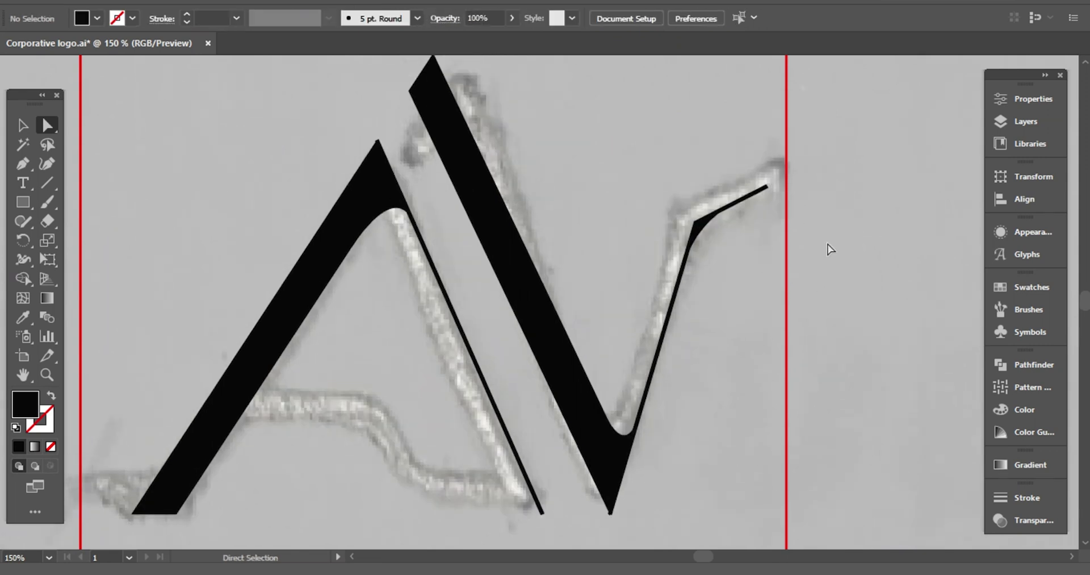
{"action": "left_click", "coordinate": [697, 222]}
{"action": "left_click", "coordinate": [725, 241]}
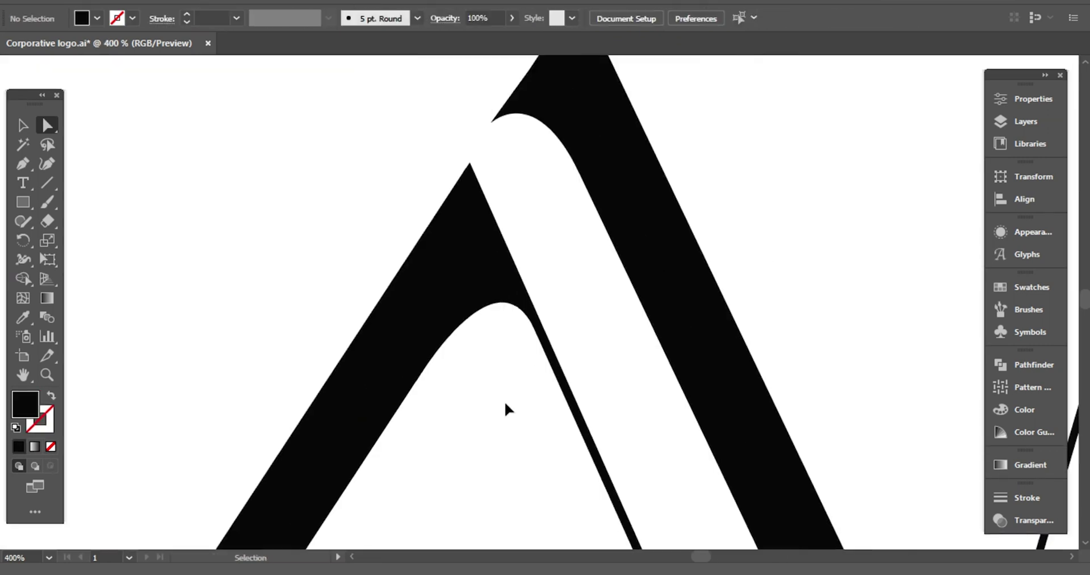
Step: Try to shift the lower corner anchor at the outer end of the V's right arm
{"action": "scroll", "coordinate": [511, 405], "scroll_direction": "down", "scroll_amount": 5}
{"action": "left_click_drag", "start_coordinate": [722, 429], "coordinate": [555, 443]}
{"action": "scroll", "coordinate": [591, 462], "scroll_direction": "up", "scroll_amount": 5}
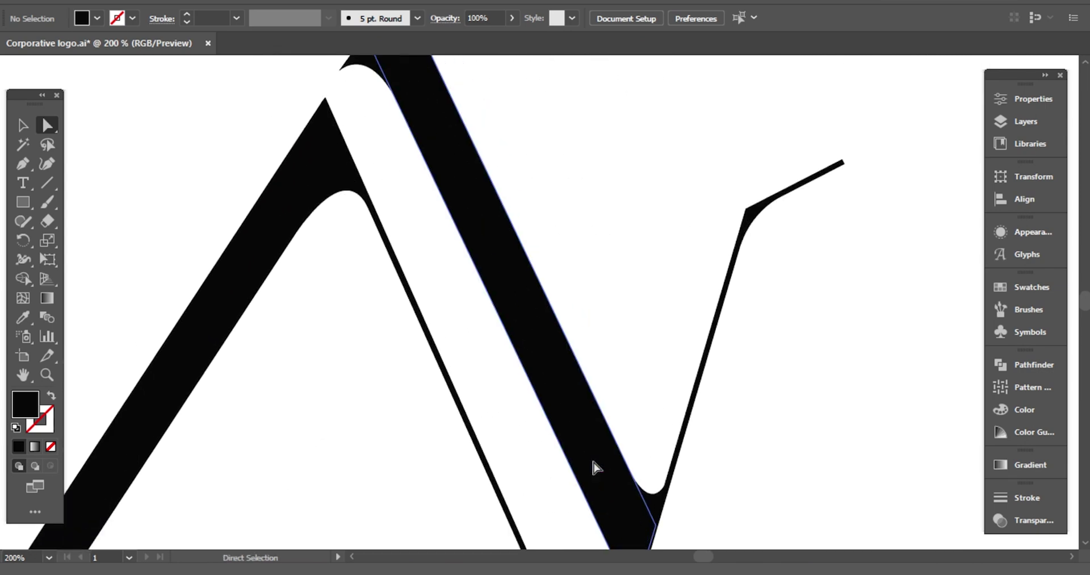
{"action": "scroll", "coordinate": [768, 252], "scroll_direction": "down", "scroll_amount": 2}
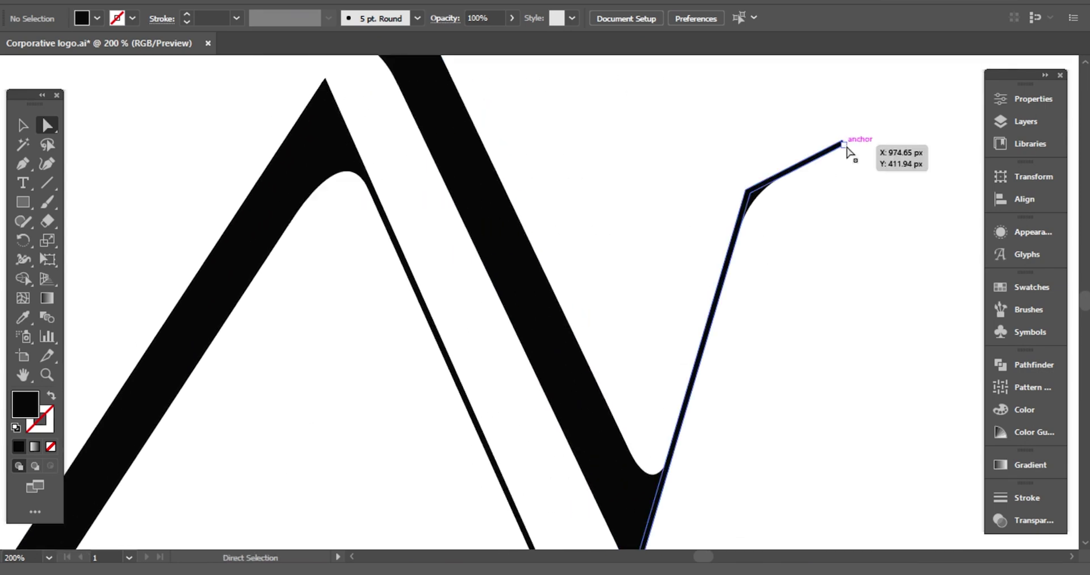
{"action": "left_click_drag", "start_coordinate": [845, 146], "coordinate": [842, 141]}
{"action": "left_click", "coordinate": [845, 181]}
{"action": "key", "text": "ctrl+z"}
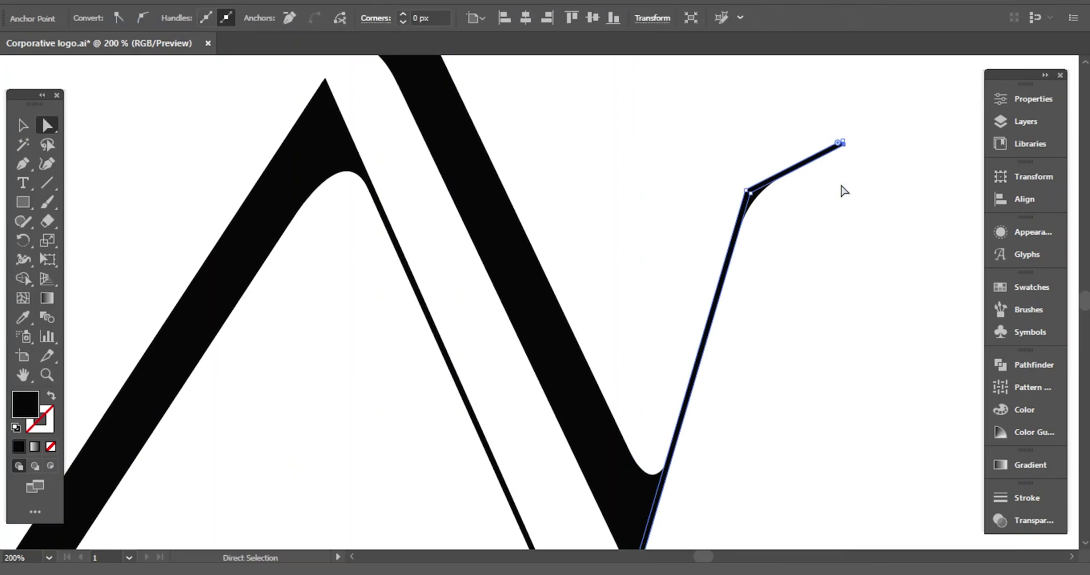
{"action": "scroll", "coordinate": [842, 189], "scroll_direction": "down", "scroll_amount": 2}
{"action": "left_click", "coordinate": [761, 222]}
Step: Adjust the right side of the V's inner corner curve so it blends smoothly into the thin right arm
{"action": "scroll", "coordinate": [761, 221], "scroll_direction": "down", "scroll_amount": 1}
{"action": "key", "text": "ctrl+plus"}
{"action": "key", "text": "ctrl+plus"}
{"action": "left_click_drag", "start_coordinate": [832, 385], "coordinate": [668, 375]}
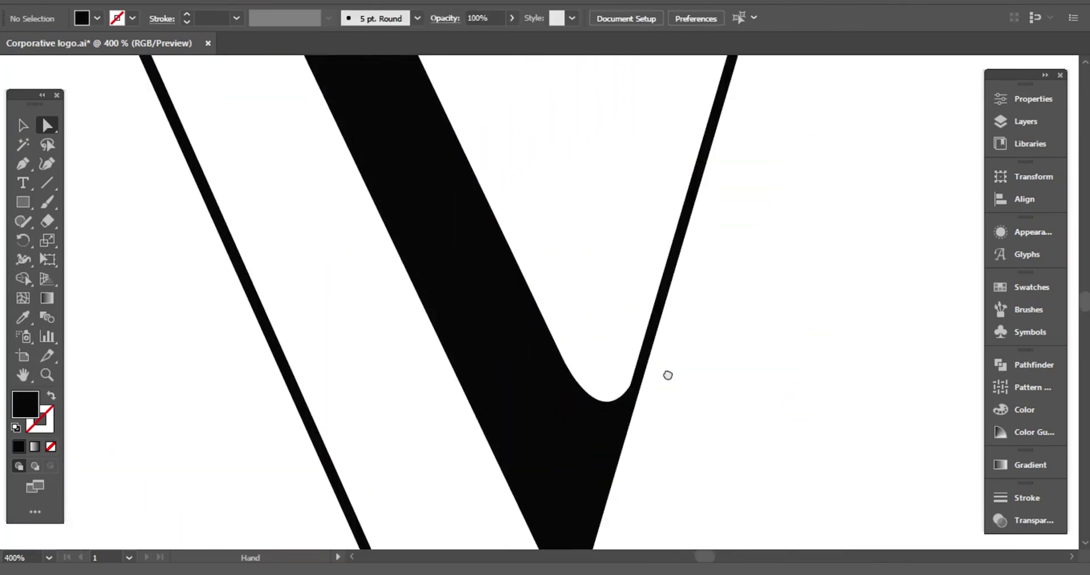
{"action": "key", "text": "ctrl+plus"}
{"action": "key", "text": "ctrl+plus"}
{"action": "left_click_drag", "start_coordinate": [692, 518], "coordinate": [627, 392]}
{"action": "left_click", "coordinate": [627, 392]}
{"action": "left_click_drag", "start_coordinate": [690, 271], "coordinate": [699, 273]}
{"action": "left_click", "coordinate": [765, 308]}
Step: Trim off the foot of the A's right leg below the baseline with the Shape Builder
{"action": "scroll", "coordinate": [763, 316], "scroll_direction": "down", "scroll_amount": 3}
{"action": "key", "text": "ctrl+minus"}
{"action": "key", "text": "ctrl+minus"}
{"action": "key", "text": "ctrl+minus"}
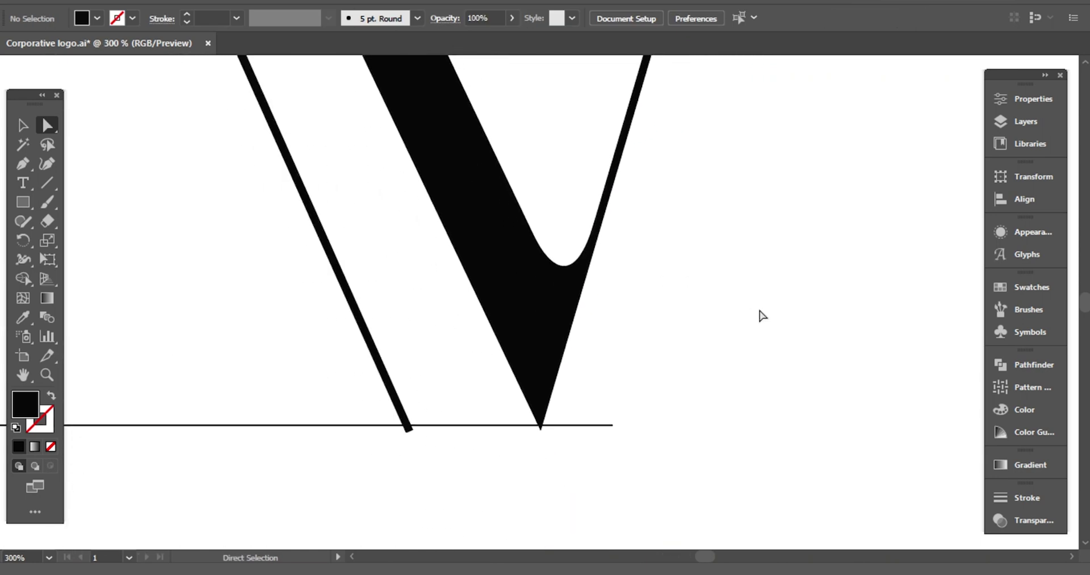
{"action": "left_click_drag", "start_coordinate": [554, 454], "coordinate": [472, 398]}
{"action": "left_click", "coordinate": [23, 279]}
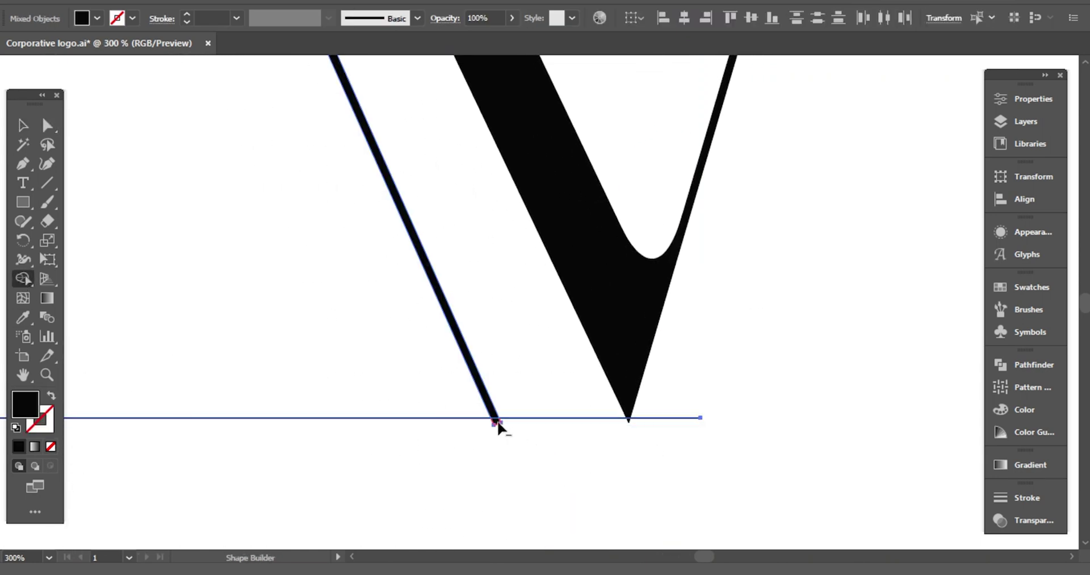
{"action": "left_click", "coordinate": [497, 422], "text": "alt"}
{"action": "left_click", "coordinate": [23, 125]}
{"action": "left_click", "coordinate": [180, 203]}
Step: Delete the thin horizontal baseline guide under the letters
{"action": "scroll", "coordinate": [180, 203], "scroll_direction": "up", "scroll_amount": 1}
{"action": "key", "text": "ctrl+minus"}
{"action": "key", "text": "ctrl+minus"}
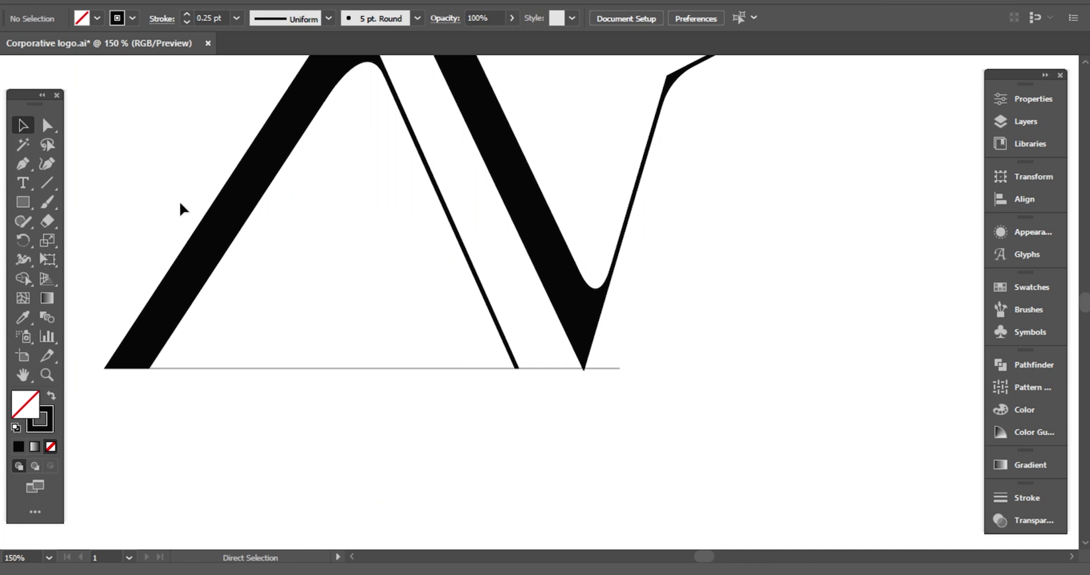
{"action": "left_click", "coordinate": [373, 368]}
{"action": "key", "text": "Delete"}
{"action": "scroll", "coordinate": [367, 298], "scroll_direction": "up", "scroll_amount": 6}
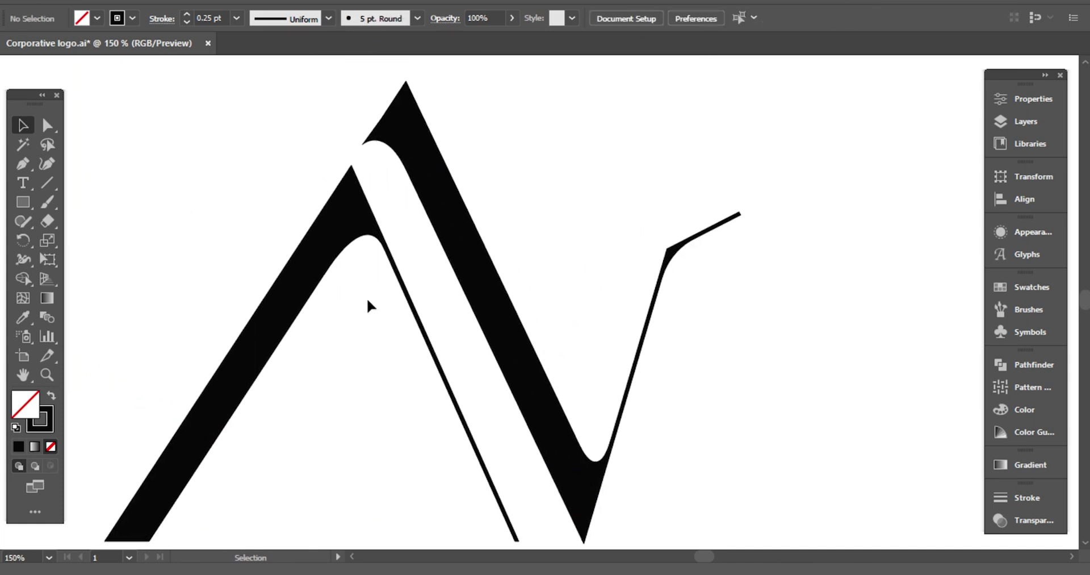
Step: Draw a horizontal crossbar line about 100 px long in the lower part of the A, ending on its right leg
{"action": "scroll", "coordinate": [366, 297], "scroll_direction": "down", "scroll_amount": 2}
{"action": "left_click", "coordinate": [23, 164]}
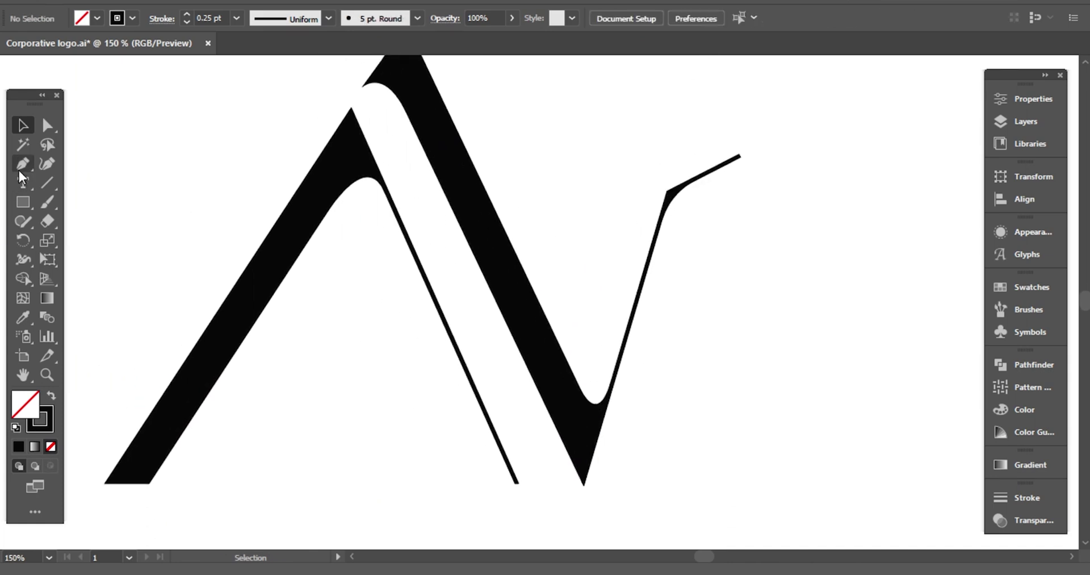
{"action": "left_click", "coordinate": [289, 395]}
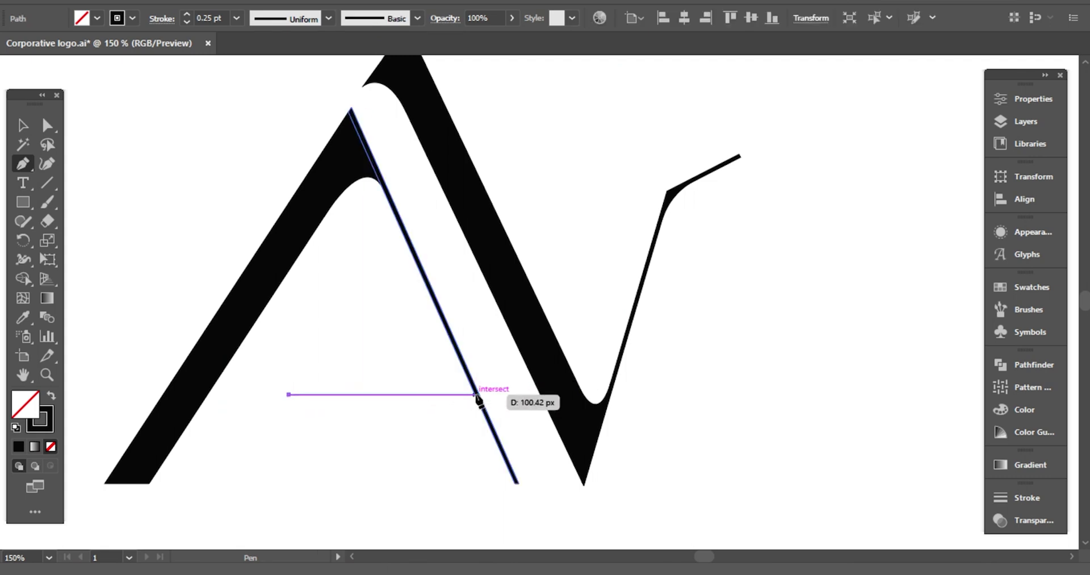
{"action": "left_click", "coordinate": [475, 394]}
Step: Extend the crossbar's left end toward the A's thick leg and set its stroke weight to 2 pt
{"action": "left_click", "coordinate": [22, 125]}
{"action": "left_click", "coordinate": [316, 394]}
{"action": "left_click_drag", "start_coordinate": [289, 394], "coordinate": [269, 394]}
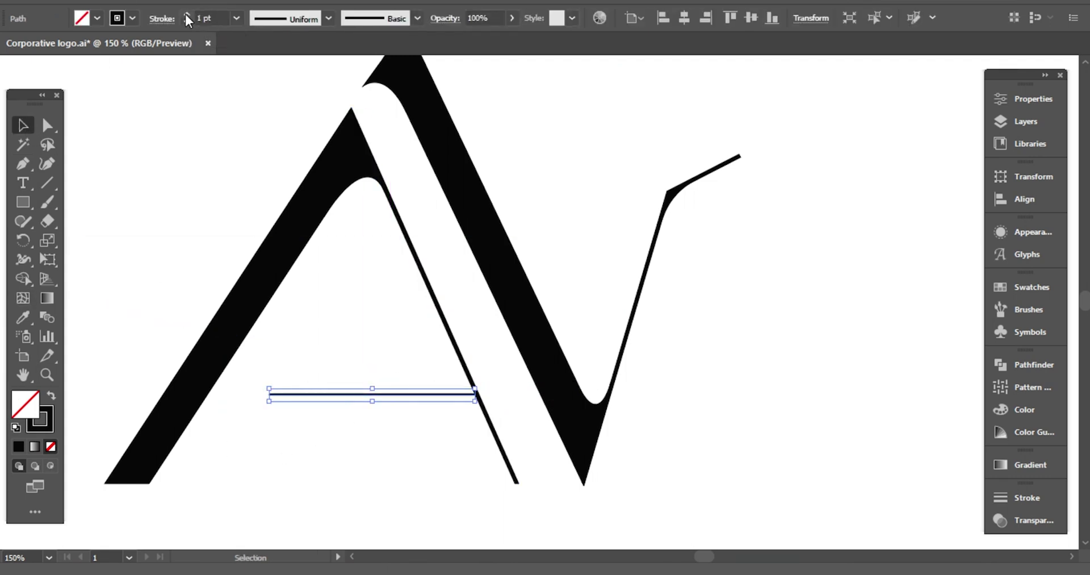
{"action": "left_click", "coordinate": [178, 142]}
{"action": "left_click", "coordinate": [338, 395]}
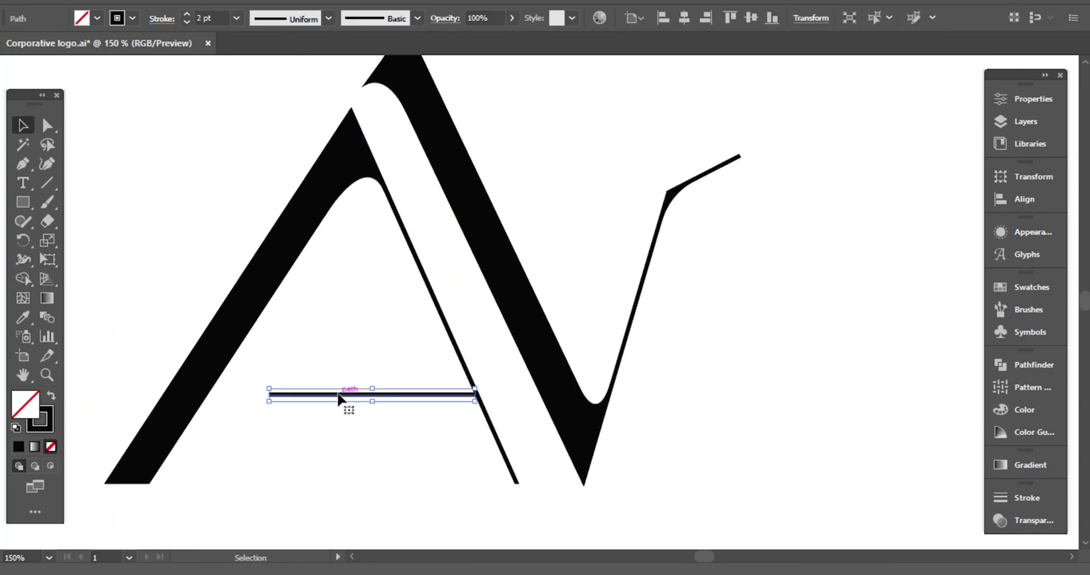
{"action": "left_click", "coordinate": [338, 382]}
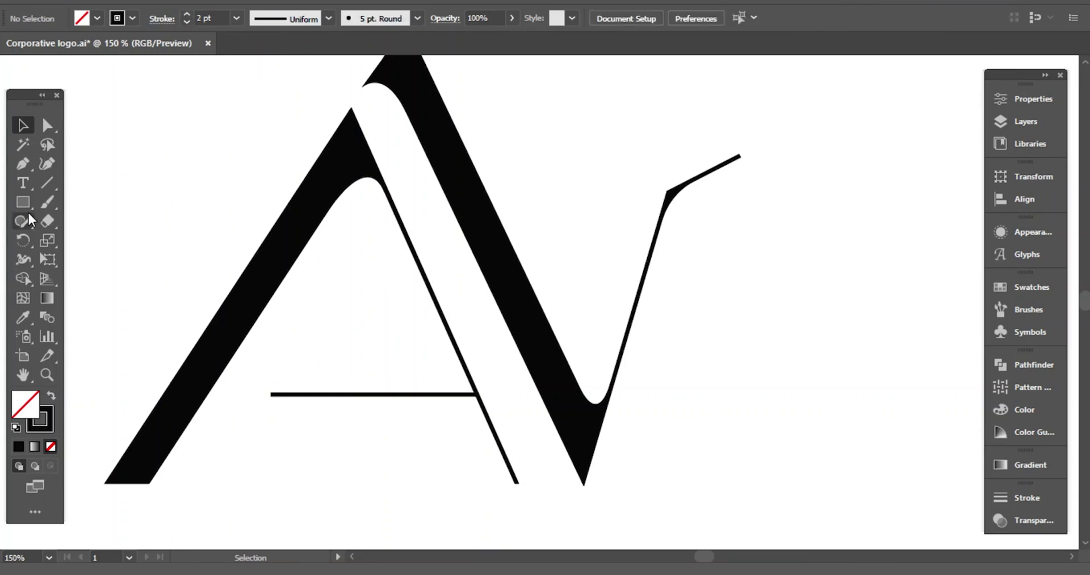
Step: Draw a black-filled shape with a curved lower edge under the junction of the crossbar and the A's right leg
{"action": "left_click", "coordinate": [487, 421]}
{"action": "left_click_drag", "start_coordinate": [440, 394], "coordinate": [401, 395]}
{"action": "left_click", "coordinate": [440, 395]}
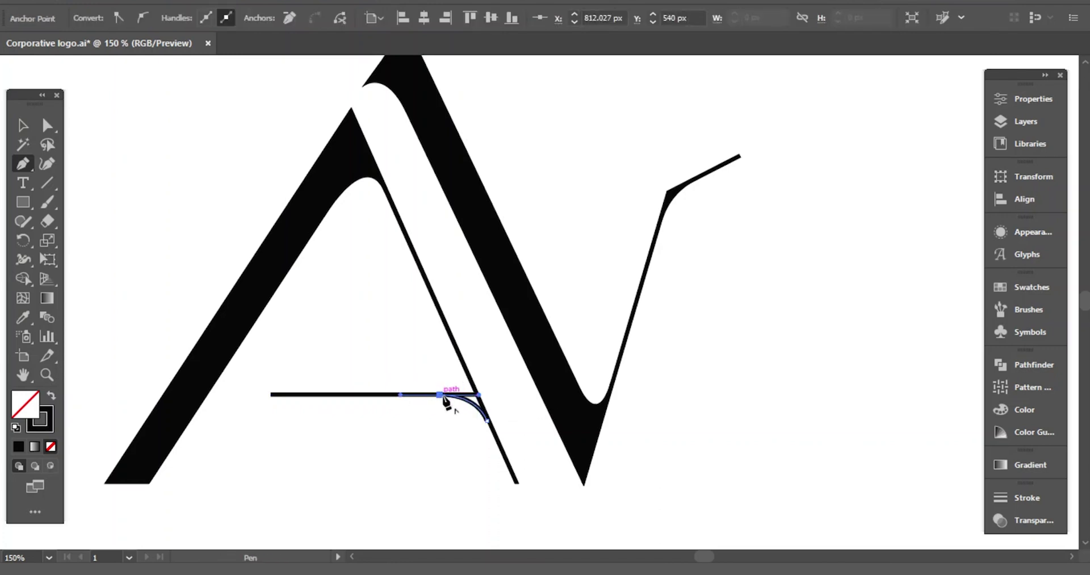
{"action": "left_click", "coordinate": [479, 395]}
{"action": "left_click", "coordinate": [486, 421]}
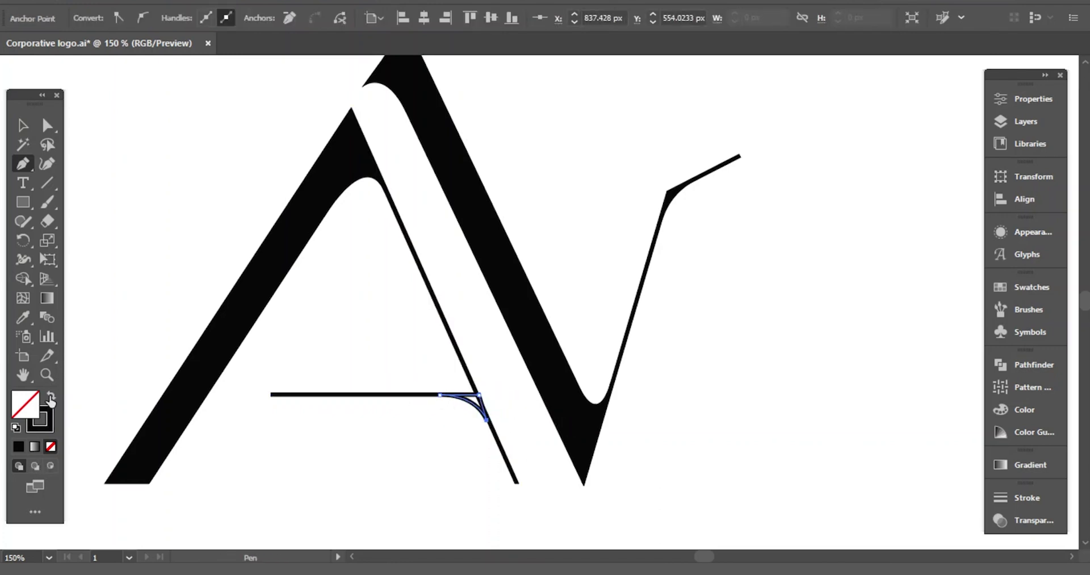
{"action": "left_click", "coordinate": [51, 397]}
{"action": "left_click", "coordinate": [24, 126]}
{"action": "key", "text": "a"}
{"action": "left_click", "coordinate": [157, 167]}
Step: Widen the curved junction under the crossbar by moving its left anchor further along the crossbar
{"action": "key", "text": "ctrl+plus"}
{"action": "key", "text": "ctrl+plus"}
{"action": "left_click_drag", "start_coordinate": [223, 400], "coordinate": [379, 203]}
{"action": "left_click", "coordinate": [574, 311]}
{"action": "left_click_drag", "start_coordinate": [587, 341], "coordinate": [594, 347]}
{"action": "key", "text": "ctrl+z"}
{"action": "key", "text": "ctrl+minus"}
{"action": "key", "text": "ctrl+plus"}
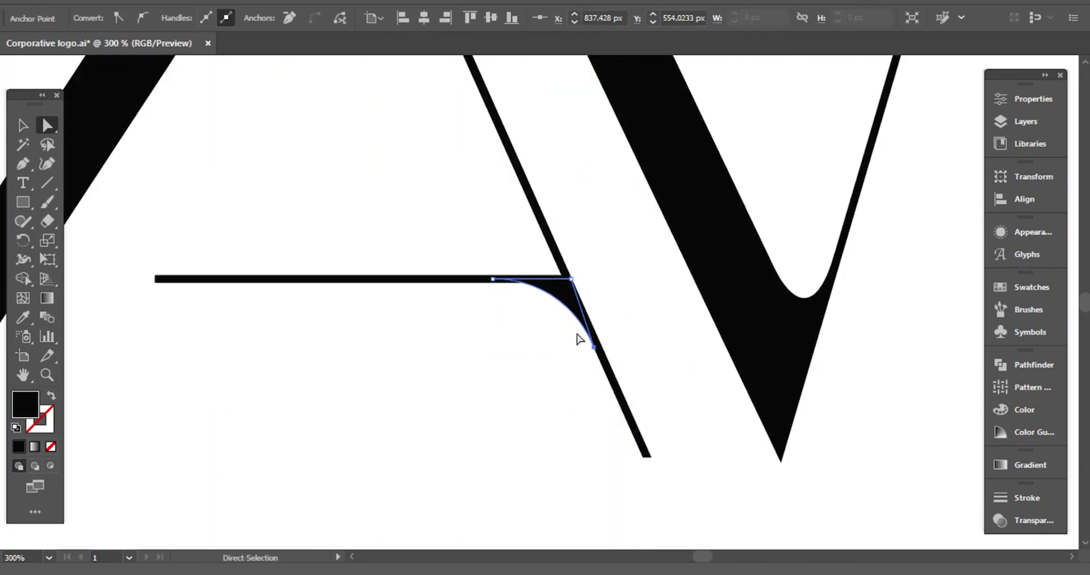
{"action": "left_click_drag", "start_coordinate": [493, 279], "coordinate": [470, 279]}
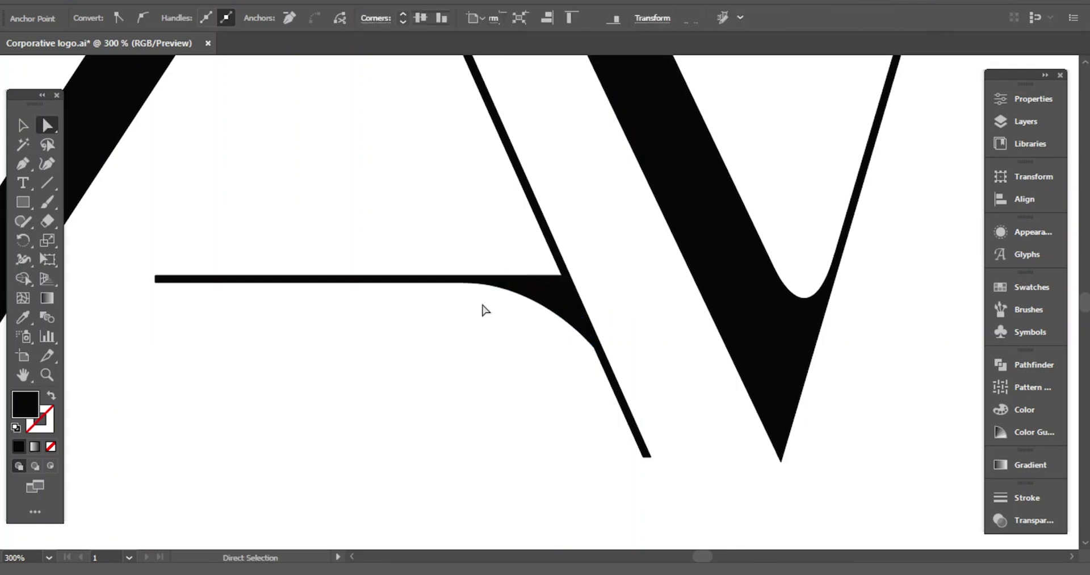
{"action": "left_click", "coordinate": [485, 310]}
{"action": "left_click", "coordinate": [171, 282]}
{"action": "left_click", "coordinate": [187, 95]}
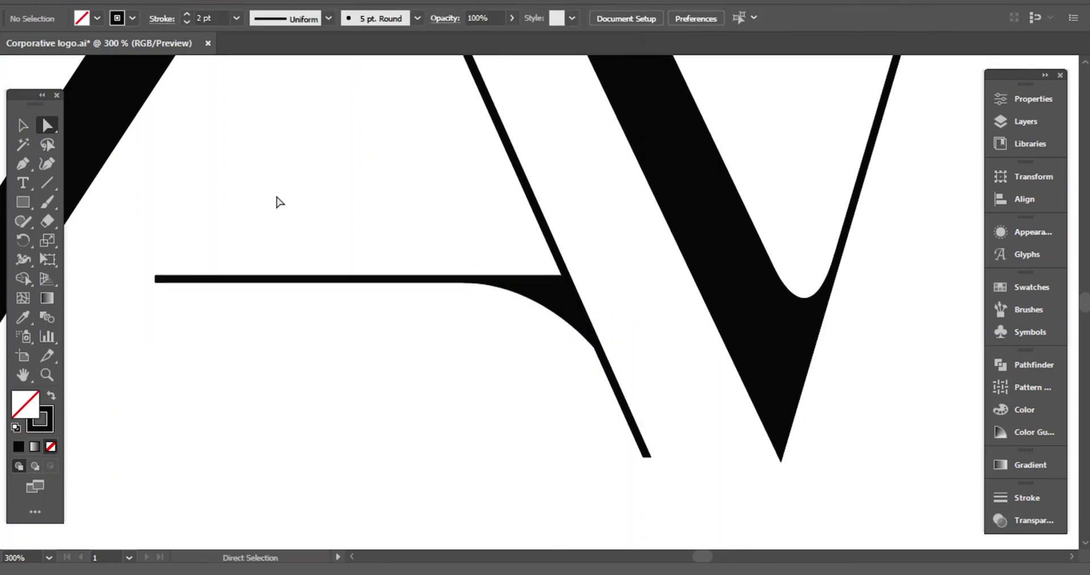
Step: Reshape the filled curve under the crossbar so it bends more tightly into the A's right leg
{"action": "left_click", "coordinate": [557, 325]}
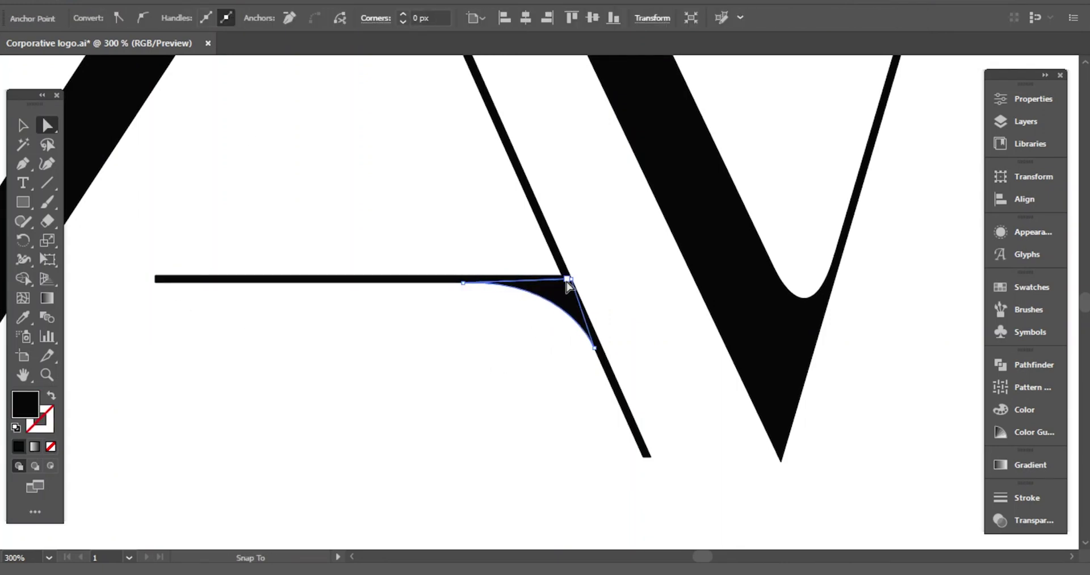
{"action": "left_click", "coordinate": [591, 292]}
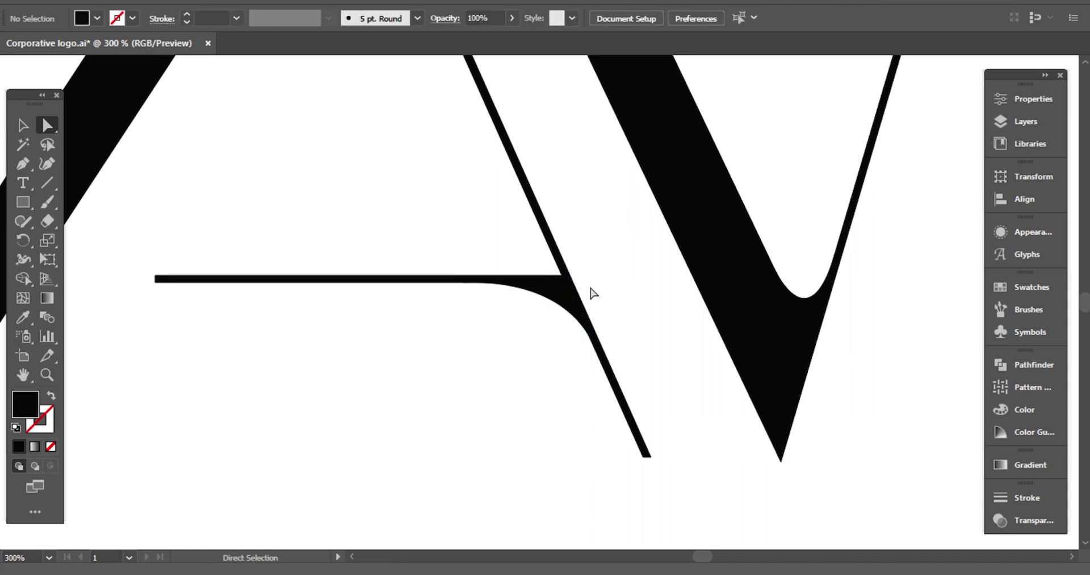
{"action": "key", "text": "ctrl+0"}
{"action": "scroll", "coordinate": [593, 381], "scroll_direction": "up", "scroll_amount": 2}
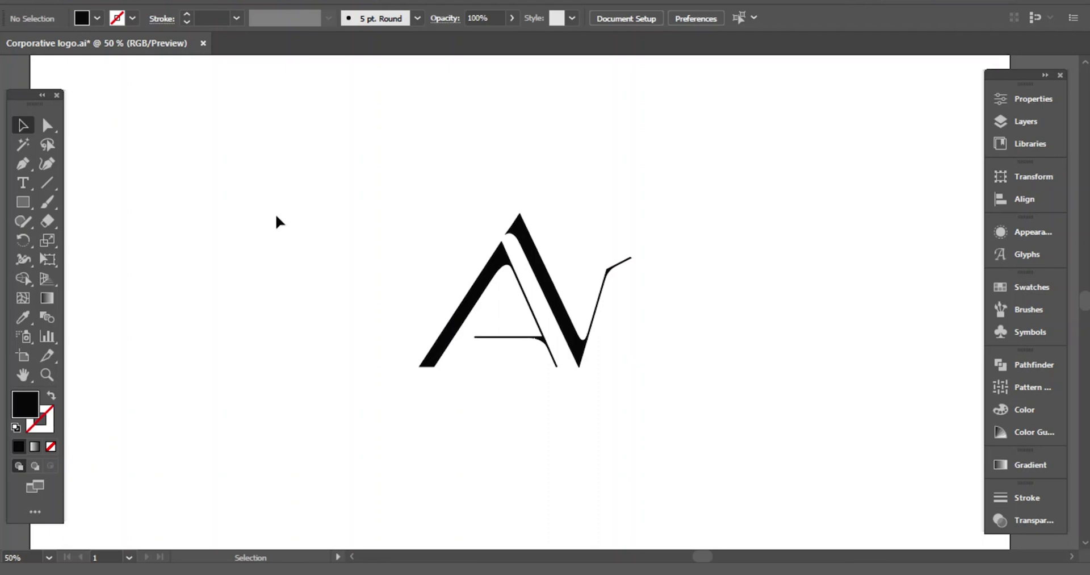
{"action": "key", "text": "ctrl+equal"}
{"action": "key", "text": "ctrl+equal"}
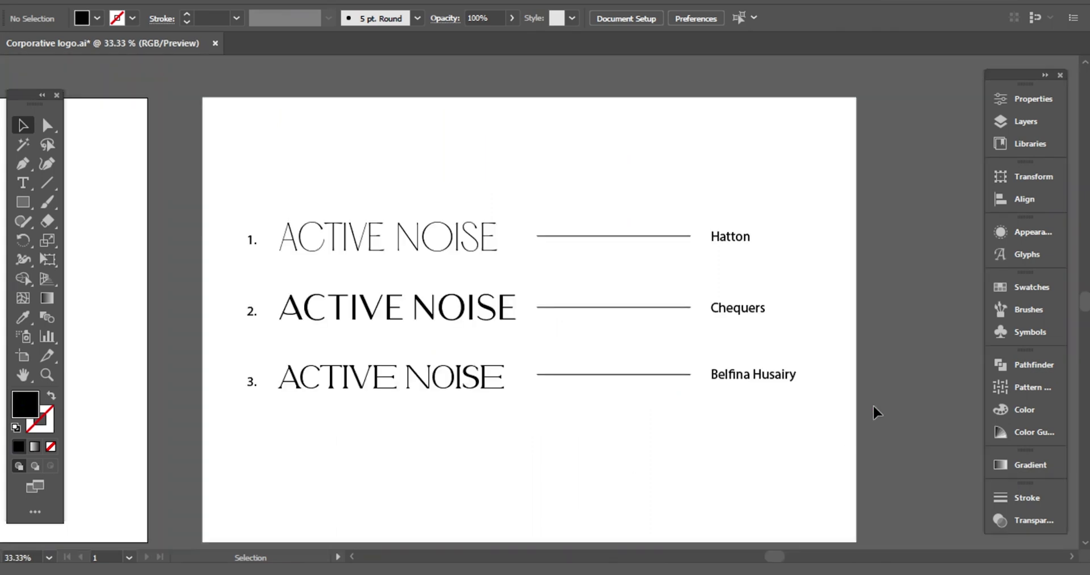
Step: Delete the first font option row, Hatton, from the wordmark comparison artboard
{"action": "scroll", "coordinate": [873, 404], "scroll_direction": "down", "scroll_amount": 1}
{"action": "scroll", "coordinate": [874, 404], "scroll_direction": "up", "scroll_amount": 1}
{"action": "scroll", "coordinate": [873, 404], "scroll_direction": "down", "scroll_amount": 1}
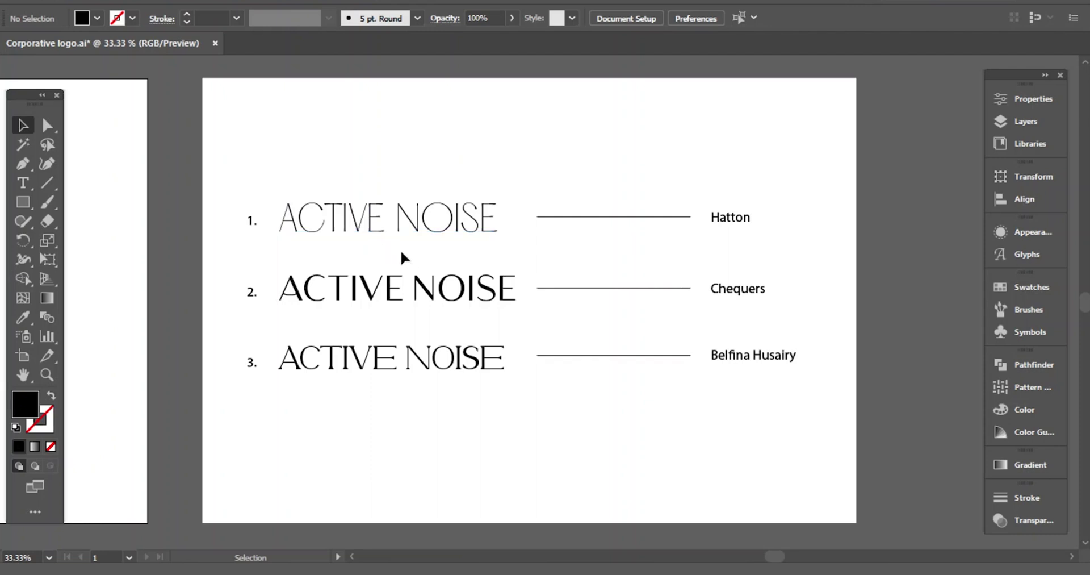
{"action": "left_click_drag", "start_coordinate": [234, 190], "coordinate": [746, 246]}
{"action": "key", "text": "Delete"}
{"action": "scroll", "coordinate": [730, 250], "scroll_direction": "down", "scroll_amount": 1}
{"action": "scroll", "coordinate": [283, 271], "scroll_direction": "up", "scroll_amount": 2}
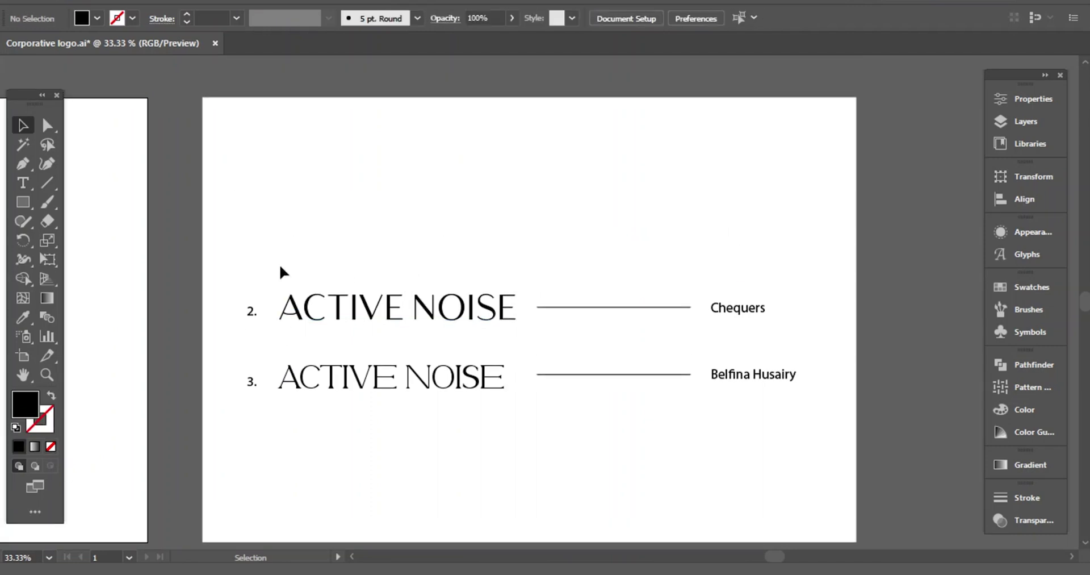
Step: Move the Chequers and Belfina Husairy font options higher on the artboard and widen the gap between the two rows
{"action": "left_click_drag", "start_coordinate": [210, 238], "coordinate": [807, 449]}
{"action": "left_click_drag", "start_coordinate": [773, 381], "coordinate": [778, 353]}
{"action": "left_click", "coordinate": [799, 388]}
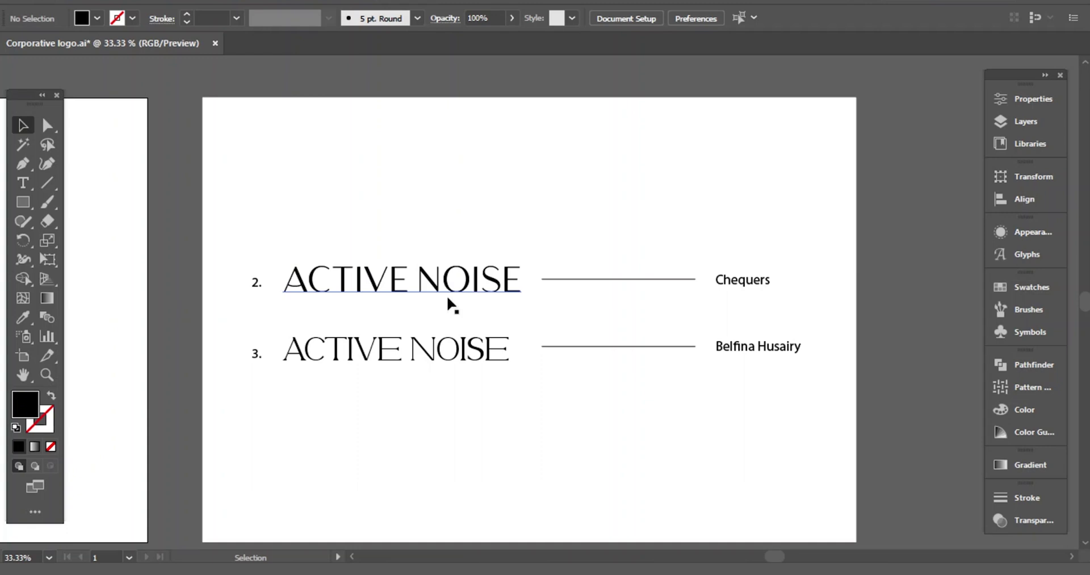
{"action": "key", "text": "ctrl+equal"}
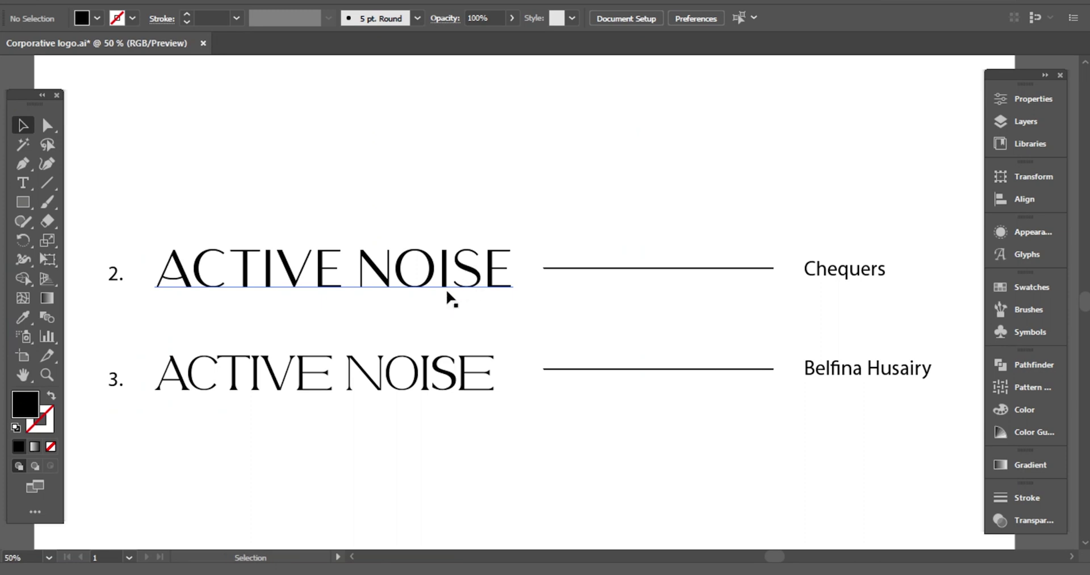
{"action": "left_click_drag", "start_coordinate": [447, 292], "coordinate": [458, 179]}
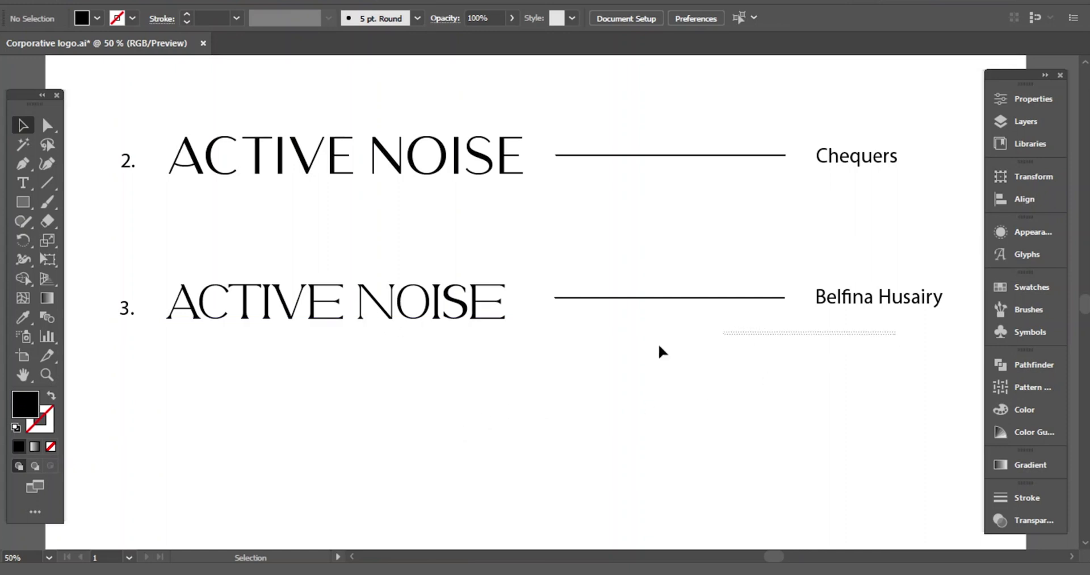
Step: Delete the Belfina Husairy row and the number, line and font label of the Chequers row, keeping only its wordmark
{"action": "left_click_drag", "start_coordinate": [658, 346], "coordinate": [124, 294]}
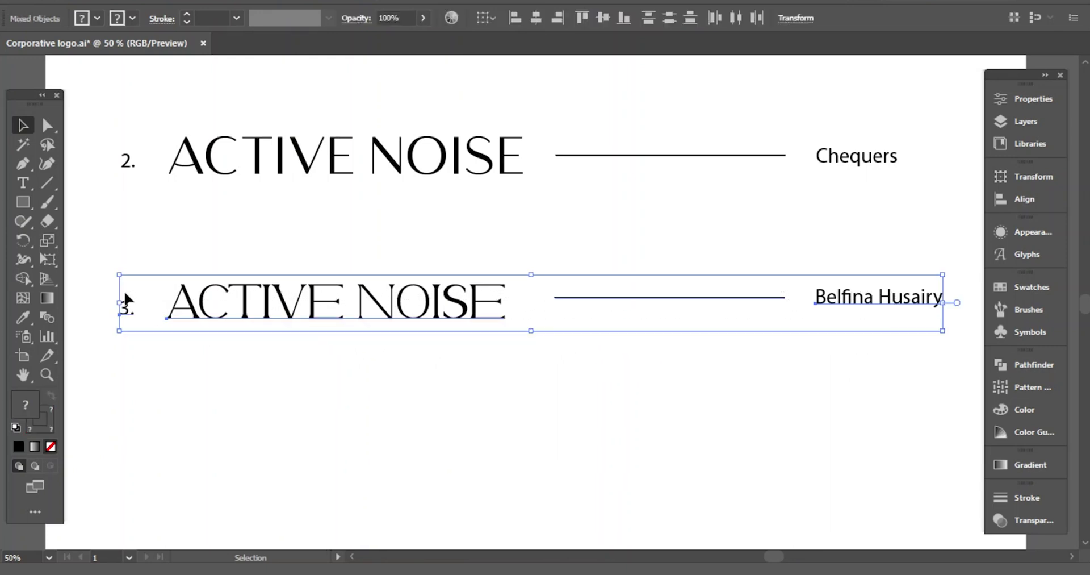
{"action": "key", "text": "Delete"}
{"action": "left_click_drag", "start_coordinate": [231, 178], "coordinate": [326, 357]}
{"action": "left_click", "coordinate": [858, 241]}
{"action": "left_click_drag", "start_coordinate": [859, 235], "coordinate": [949, 235]}
{"action": "key", "text": "Delete"}
Step: Enlarge the ACTIVE NOISE wordmark near the middle of the artboard and convert its text to outlines
{"action": "key", "text": "ctrl+minus"}
{"action": "scroll", "coordinate": [929, 245], "scroll_direction": "up", "scroll_amount": 4}
{"action": "left_click_drag", "start_coordinate": [565, 400], "coordinate": [712, 373]}
{"action": "scroll", "coordinate": [612, 343], "scroll_direction": "down", "scroll_amount": 2}
{"action": "left_click_drag", "start_coordinate": [656, 313], "coordinate": [635, 309]}
{"action": "right_click", "coordinate": [635, 311]}
{"action": "left_click", "coordinate": [659, 341]}
{"action": "left_click", "coordinate": [529, 458]}
{"action": "key", "text": "ctrl+plus"}
{"action": "key", "text": "ctrl+plus"}
{"action": "key", "text": "ctrl+plus"}
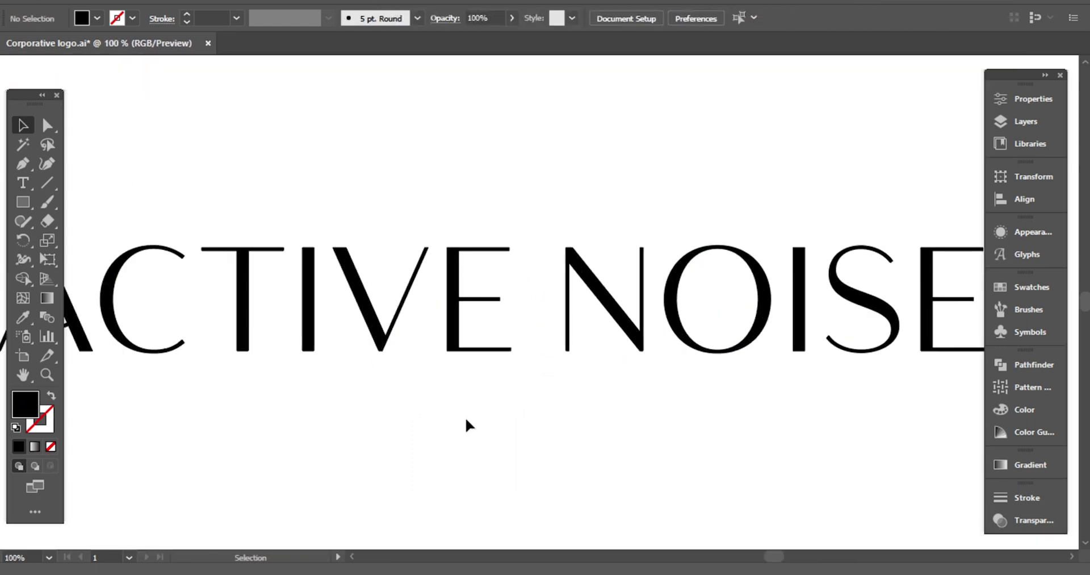
Step: Try to remove the A's curved crossbar by deleting the anchor where it meets the thin leg
{"action": "left_click_drag", "start_coordinate": [218, 354], "coordinate": [545, 362]}
{"action": "left_click", "coordinate": [332, 335]}
{"action": "key", "text": "ctrl+plus"}
{"action": "key", "text": "ctrl+plus"}
{"action": "left_click_drag", "start_coordinate": [220, 326], "coordinate": [854, 315]}
{"action": "left_click", "coordinate": [118, 229]}
{"action": "left_click", "coordinate": [219, 339]}
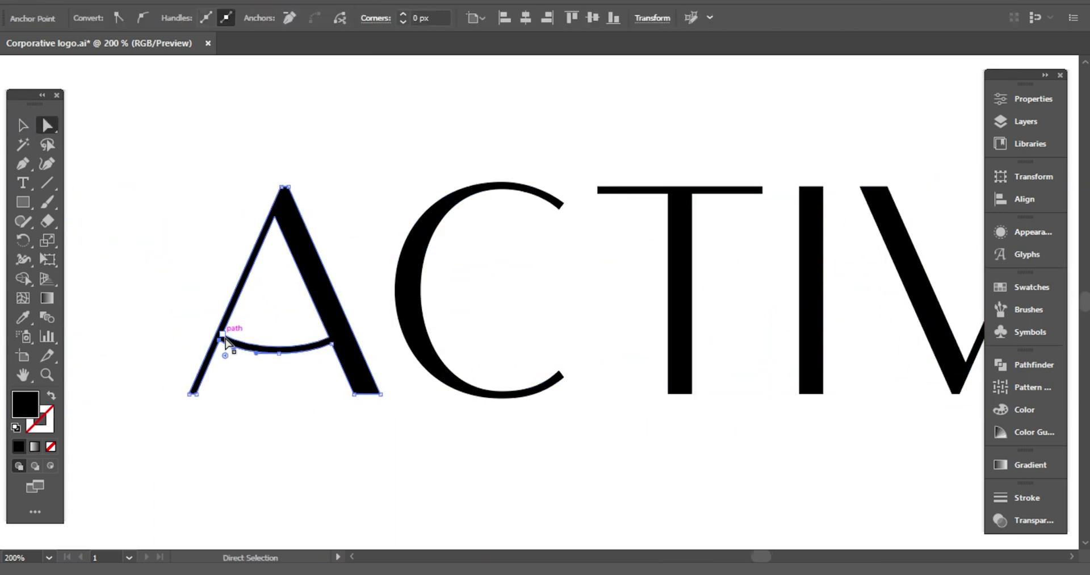
{"action": "key", "text": "Delete"}
{"action": "key", "text": "ctrl+z"}
Step: Erase the curved crossbar between the two legs of the wordmark's A
{"action": "key", "text": "ctrl+plus"}
{"action": "key", "text": "ctrl+plus"}
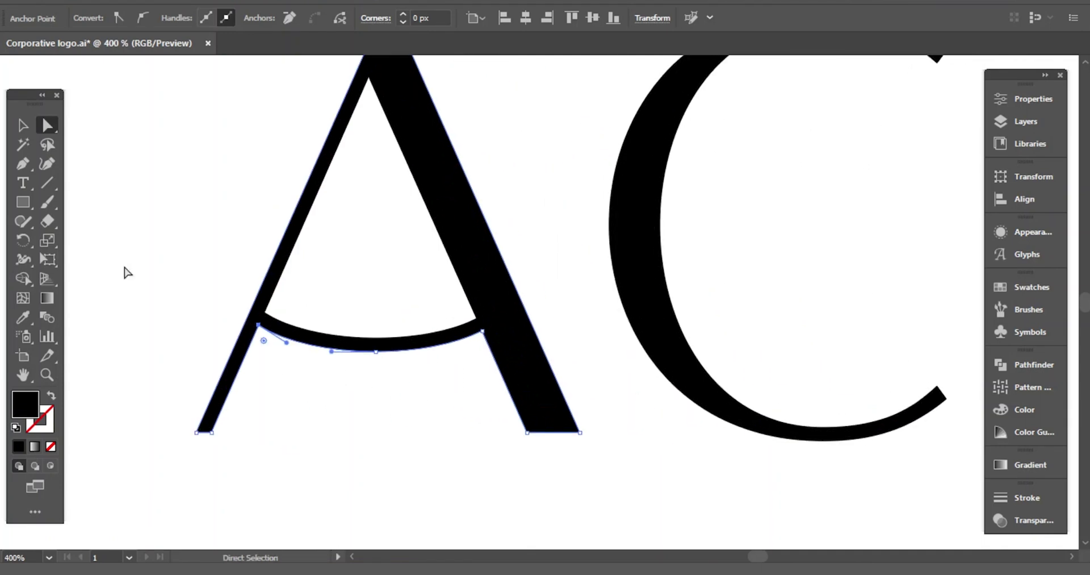
{"action": "key", "text": "shift+e"}
{"action": "left_click_drag", "start_coordinate": [287, 329], "coordinate": [453, 334]}
{"action": "left_click", "coordinate": [47, 125]}
{"action": "left_click", "coordinate": [227, 307]}
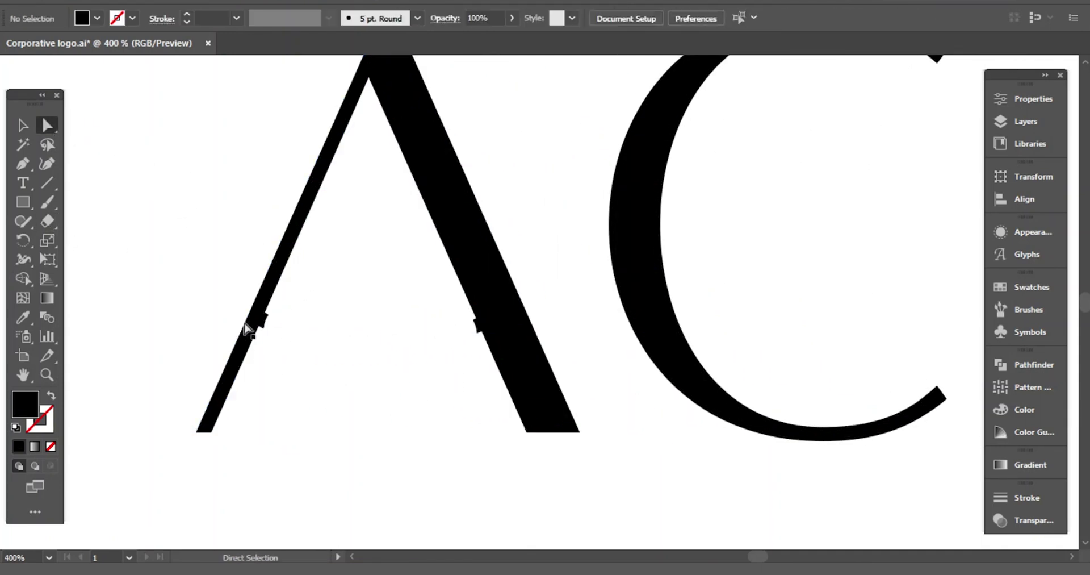
Step: Delete the leftover crossbar stub anchors on the inner edge of the A's thin leg
{"action": "left_click", "coordinate": [267, 314]}
{"action": "key", "text": "ctrl+plus"}
{"action": "key", "text": "ctrl+plus"}
{"action": "scroll", "coordinate": [299, 346], "scroll_direction": "down", "scroll_amount": 2}
{"action": "left_click", "coordinate": [289, 418]}
{"action": "key", "text": "Delete"}
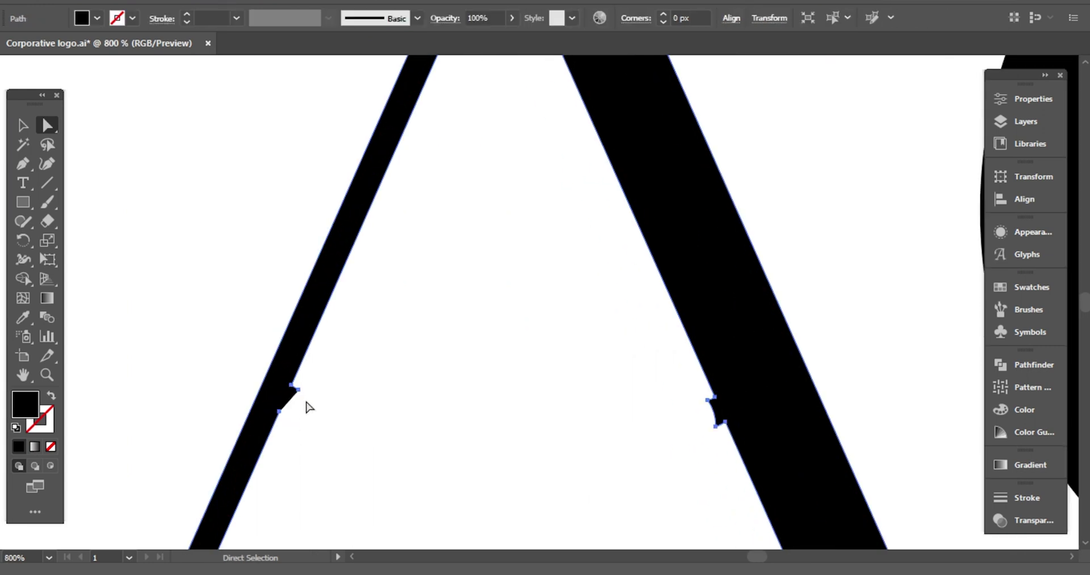
{"action": "left_click", "coordinate": [298, 391]}
{"action": "key", "text": "Delete"}
Step: Clean away the leftover crossbar stub on the inner edge of the A's thick leg
{"action": "left_click", "coordinate": [717, 426]}
{"action": "key", "text": "Delete"}
{"action": "key", "text": "ctrl+z"}
{"action": "left_click", "coordinate": [47, 221]}
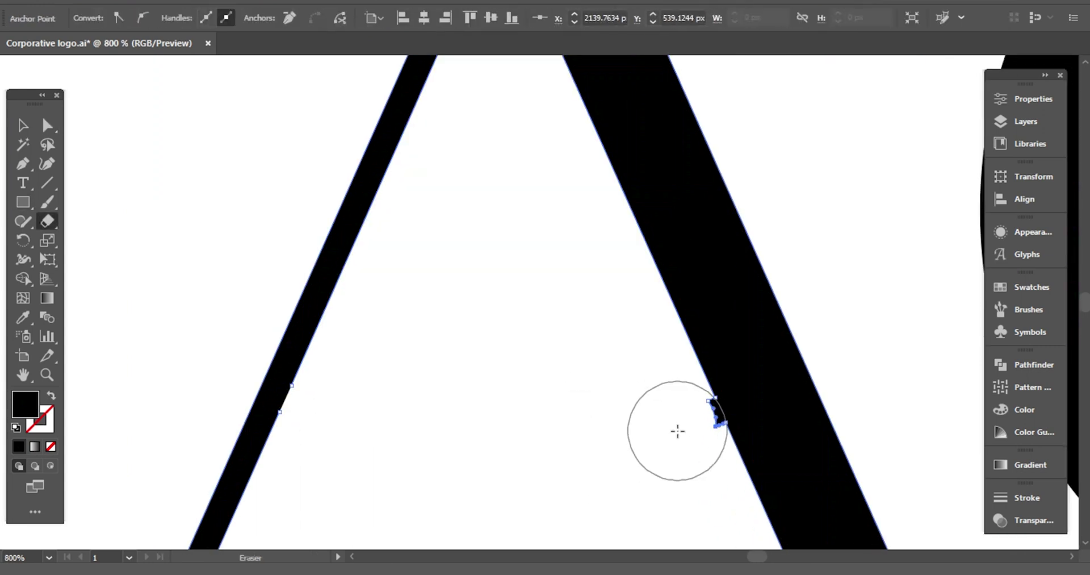
{"action": "left_click", "coordinate": [677, 430]}
{"action": "left_click", "coordinate": [47, 125]}
{"action": "left_click", "coordinate": [723, 423]}
{"action": "left_click", "coordinate": [718, 406]}
{"action": "left_click", "coordinate": [708, 429]}
{"action": "key", "text": "ctrl+1"}
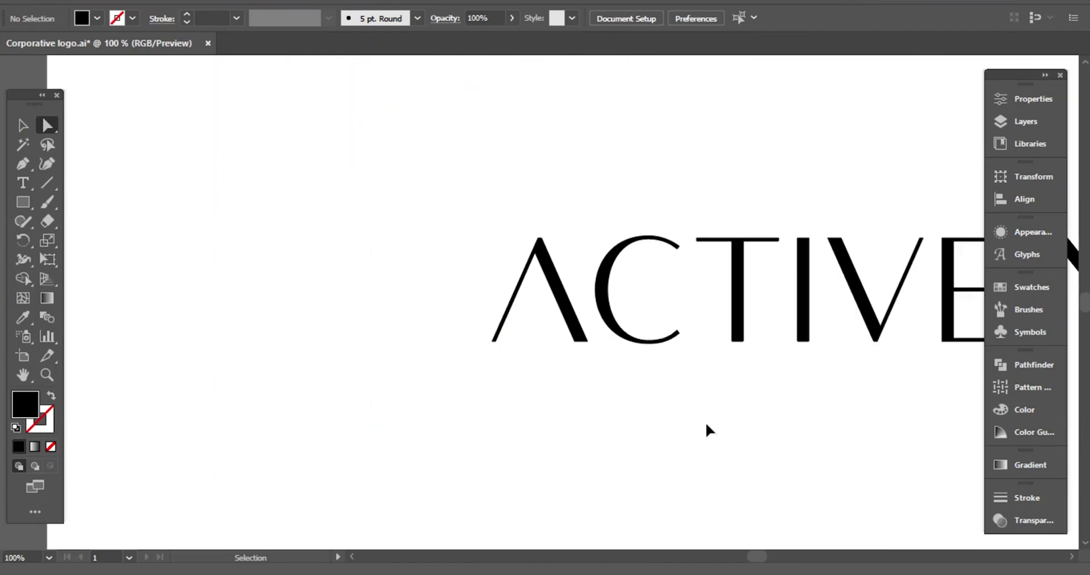
Step: Move the ACTIVE NOISE wordmark slightly below the centre of its artboard
{"action": "left_click_drag", "start_coordinate": [709, 428], "coordinate": [333, 407]}
{"action": "left_click", "coordinate": [23, 125]}
{"action": "key", "text": "ctrl+minus"}
{"action": "key", "text": "ctrl+minus"}
{"action": "key", "text": "ctrl+minus"}
{"action": "key", "text": "ctrl+minus"}
{"action": "left_click_drag", "start_coordinate": [550, 297], "coordinate": [562, 328]}
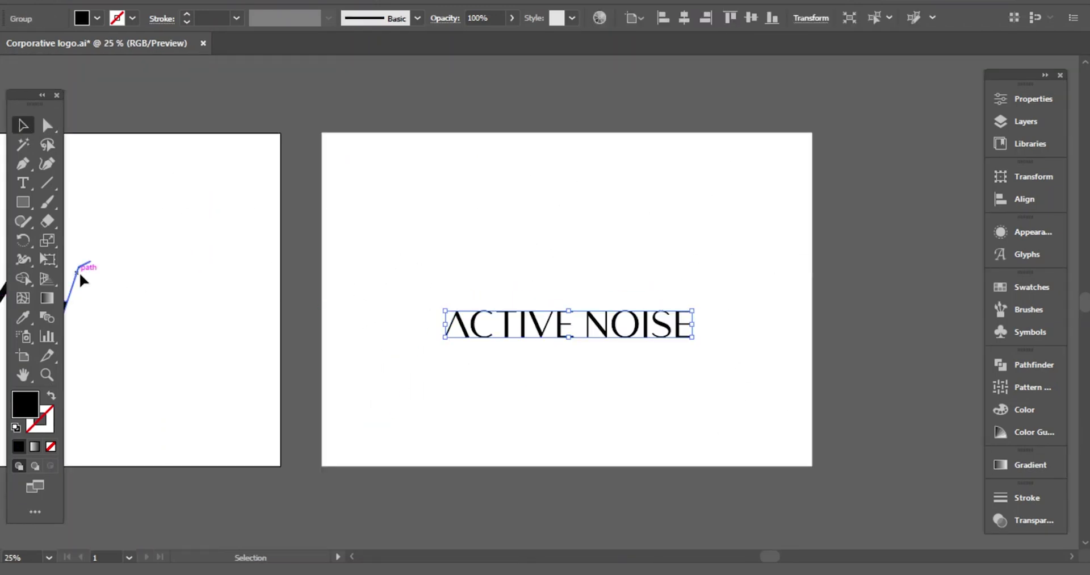
Step: Place a copy of the whole monogram directly above the ACTIVE NOISE wordmark
{"action": "left_click_drag", "start_coordinate": [79, 272], "coordinate": [205, 283]}
{"action": "left_click_drag", "start_coordinate": [108, 241], "coordinate": [213, 345]}
{"action": "left_click", "coordinate": [214, 346]}
{"action": "left_click_drag", "start_coordinate": [185, 309], "coordinate": [672, 288]}
{"action": "key", "text": "ctrl+plus"}
{"action": "scroll", "coordinate": [624, 293], "scroll_direction": "down", "scroll_amount": 2}
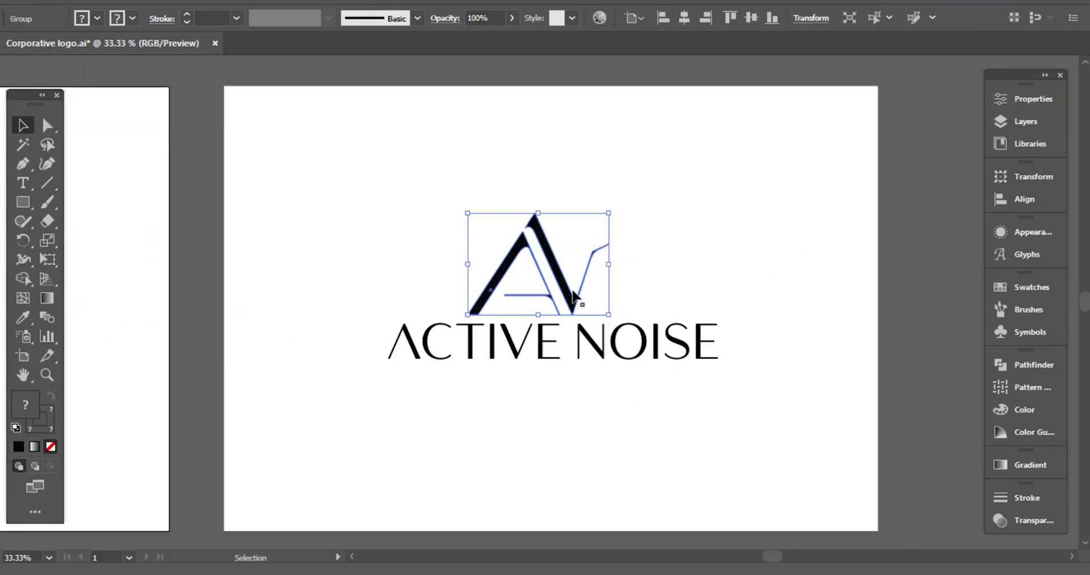
Step: Raise the monogram to leave a gap above the wordmark and align both on their horizontal centres
{"action": "left_click", "coordinate": [619, 288]}
{"action": "left_click_drag", "start_coordinate": [577, 297], "coordinate": [597, 287]}
{"action": "left_click", "coordinate": [596, 340], "text": "shift"}
{"action": "left_click", "coordinate": [684, 17]}
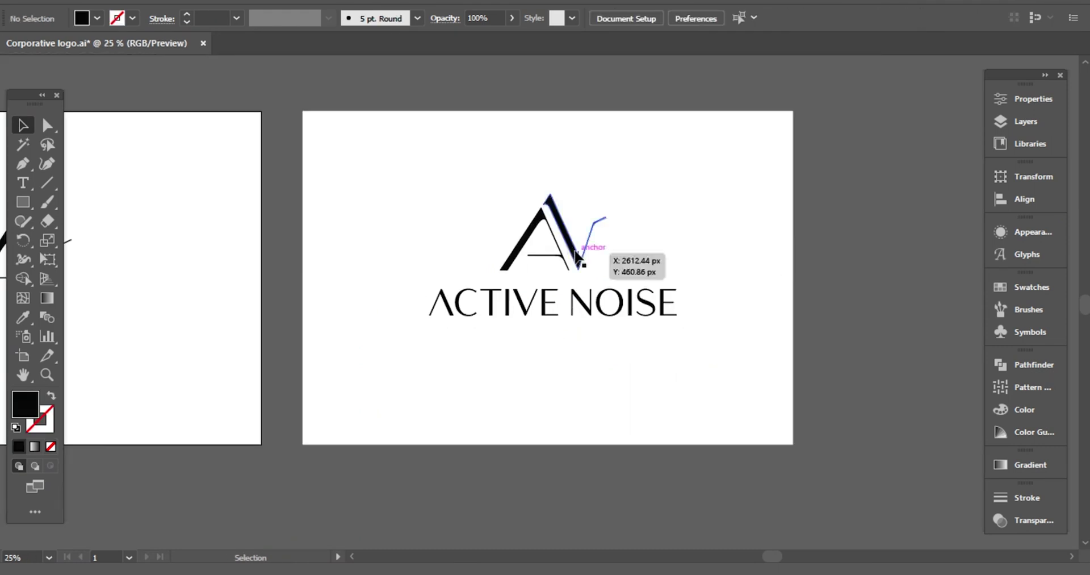
{"action": "key", "text": "ctrl+plus"}
{"action": "key", "text": "ctrl+shift+a"}
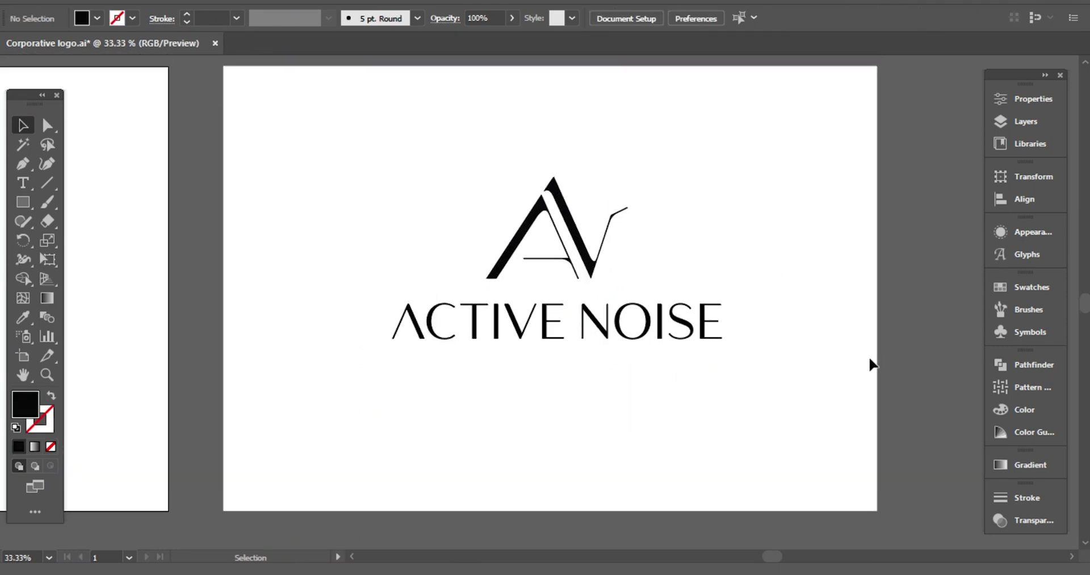
Step: Scale the monogram down and centre it horizontally over the wordmark again
{"action": "left_click", "coordinate": [576, 250]}
{"action": "left_click", "coordinate": [590, 321], "text": "shift"}
{"action": "left_click", "coordinate": [685, 17]}
{"action": "left_click", "coordinate": [736, 315]}
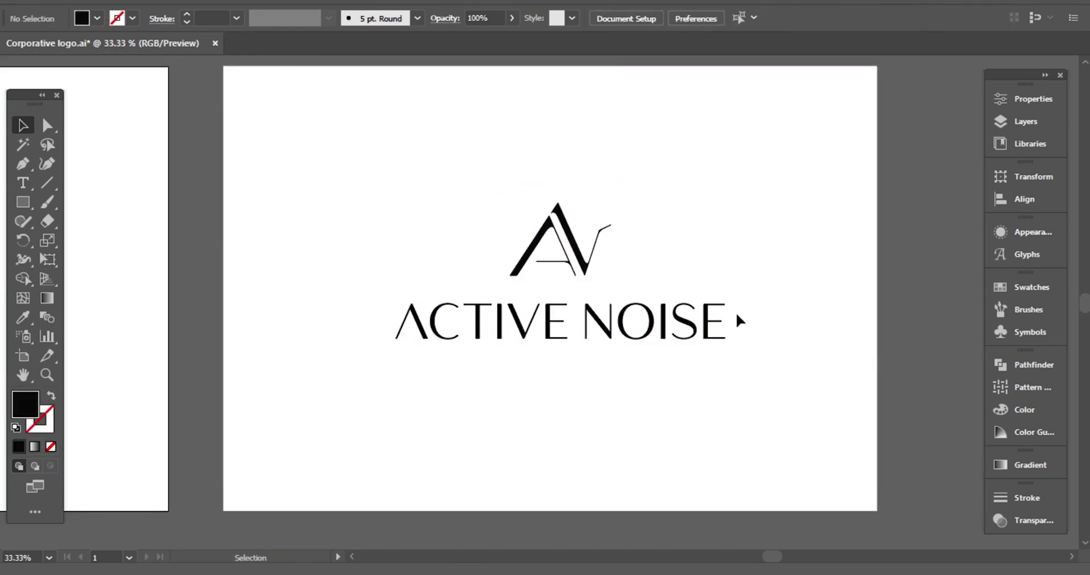
{"action": "scroll", "coordinate": [615, 461], "scroll_direction": "up", "scroll_amount": 1}
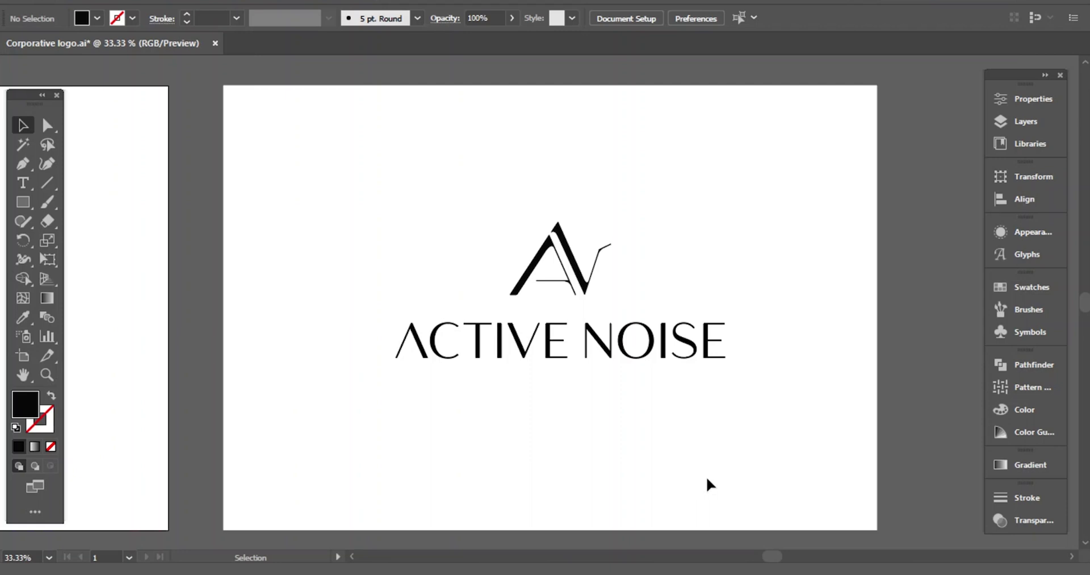
Step: Draw a white square below the artboards and duplicate it twice to make a row of three evenly spaced squares
{"action": "left_click_drag", "start_coordinate": [229, 290], "coordinate": [369, 431]}
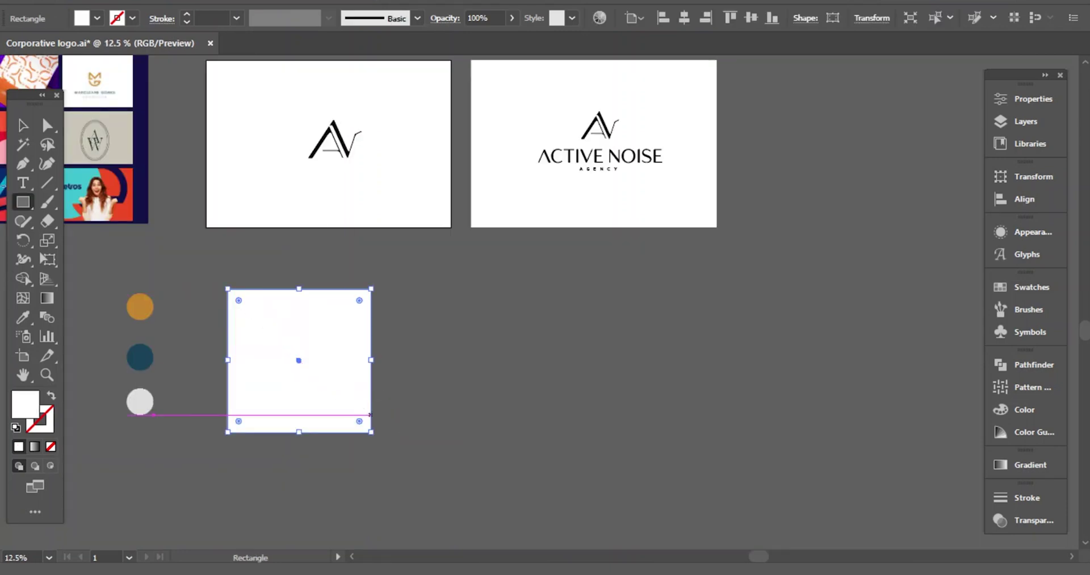
{"action": "key", "text": "v"}
{"action": "left_click", "coordinate": [494, 338]}
{"action": "scroll", "coordinate": [494, 336], "scroll_direction": "down", "scroll_amount": 2}
{"action": "left_click_drag", "start_coordinate": [359, 369], "coordinate": [510, 369]}
{"action": "key", "text": "ctrl+d"}
{"action": "left_click", "coordinate": [437, 400]}
{"action": "scroll", "coordinate": [341, 364], "scroll_direction": "down", "scroll_amount": 1}
Step: Fill the first square with the light grey sampled from the palette circle
{"action": "left_click", "coordinate": [326, 358]}
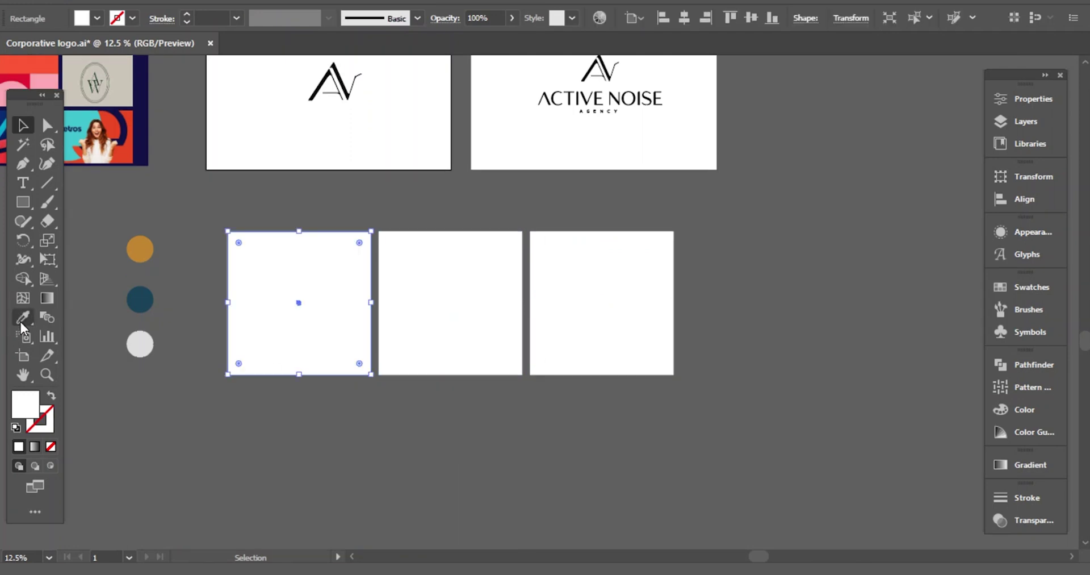
{"action": "left_click", "coordinate": [22, 320]}
{"action": "left_click", "coordinate": [139, 249]}
{"action": "left_click", "coordinate": [140, 343]}
{"action": "key", "text": "v"}
{"action": "key", "text": "ctrl+shift+a"}
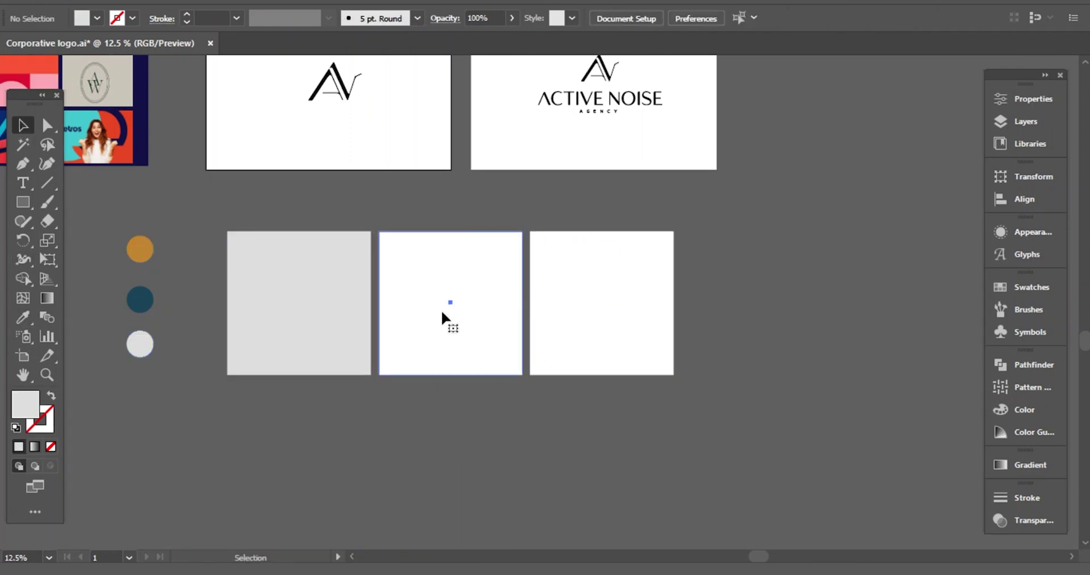
Step: Fill the middle square with the dark teal palette colour and the third square with the first square's light grey
{"action": "left_click", "coordinate": [445, 316]}
{"action": "key", "text": "i"}
{"action": "left_click", "coordinate": [140, 299]}
{"action": "left_click", "coordinate": [23, 126]}
{"action": "left_click", "coordinate": [555, 349]}
{"action": "key", "text": "i"}
{"action": "left_click", "coordinate": [335, 309]}
{"action": "scroll", "coordinate": [674, 254], "scroll_direction": "up", "scroll_amount": 1}
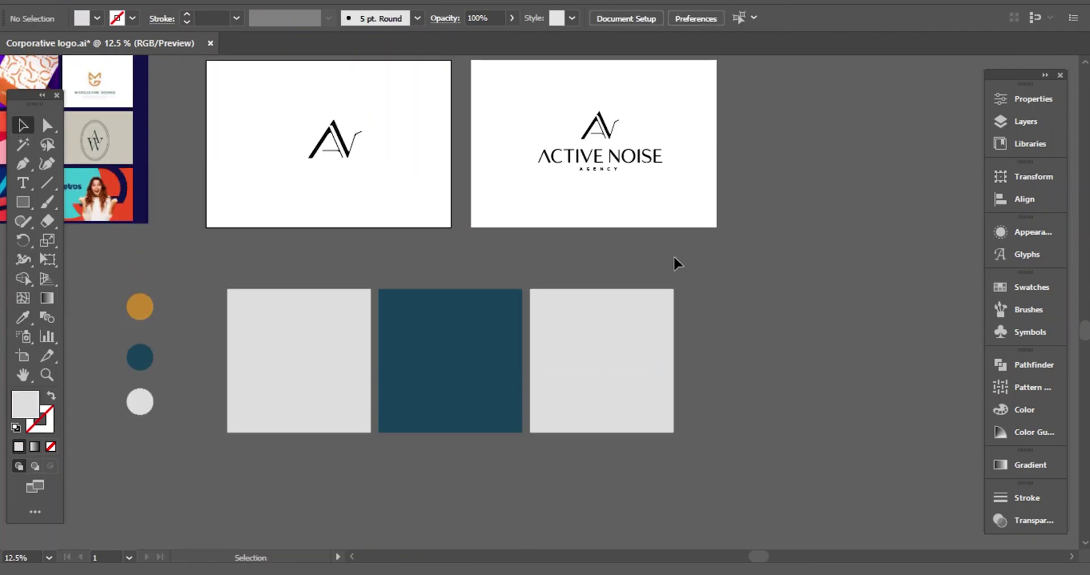
Step: Place a reduced copy of the ACTIVE NOISE AGENCY logo in the centre of the first square
{"action": "left_click_drag", "start_coordinate": [679, 205], "coordinate": [539, 111]}
{"action": "left_click_drag", "start_coordinate": [619, 154], "coordinate": [320, 379]}
{"action": "left_click_drag", "start_coordinate": [592, 299], "coordinate": [554, 301]}
Step: Recolour the monogram on the first square orange and its wordmark and tagline dark teal, sampling the palette circles
{"action": "left_click", "coordinate": [446, 290]}
{"action": "key", "text": "i"}
{"action": "left_click", "coordinate": [146, 210]}
{"action": "left_click_drag", "start_coordinate": [310, 319], "coordinate": [461, 378]}
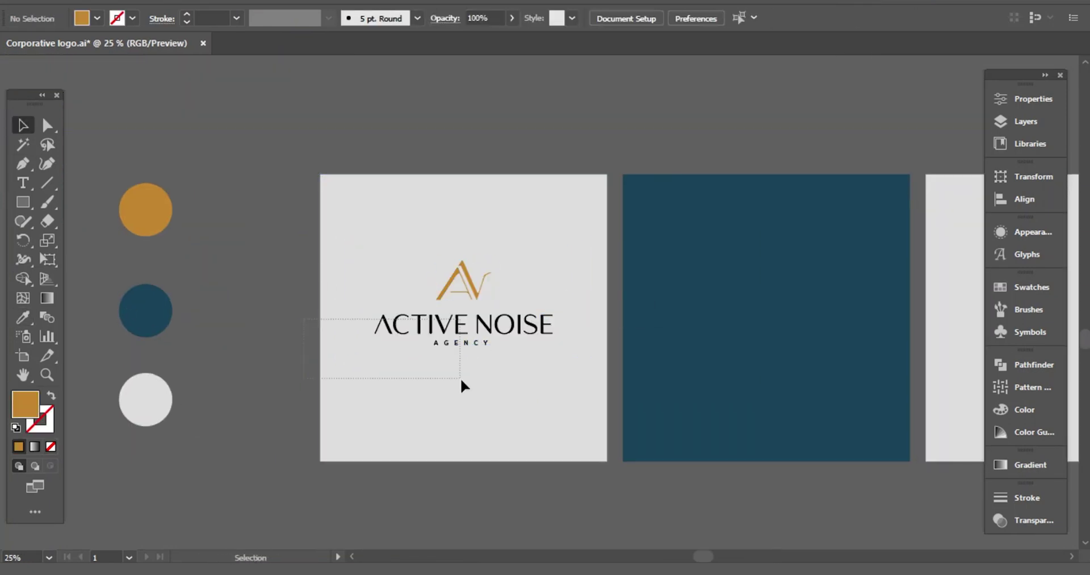
{"action": "key", "text": "i"}
{"action": "left_click", "coordinate": [145, 310]}
Step: Lighten the first square's background fill to a near-white grey
{"action": "left_click_drag", "start_coordinate": [615, 477], "coordinate": [437, 256]}
{"action": "left_click", "coordinate": [468, 357]}
{"action": "double_click", "coordinate": [25, 404]}
{"action": "left_click", "coordinate": [1045, 149]}
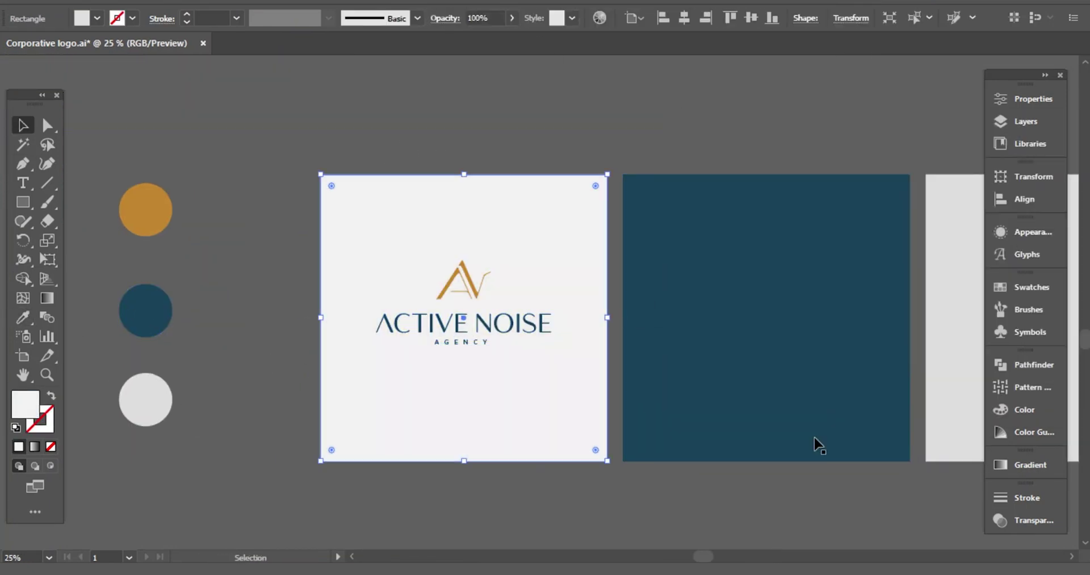
Step: Apply the first square's near-white fill to the third square and the light palette circle
{"action": "left_click", "coordinate": [954, 398]}
{"action": "left_click", "coordinate": [178, 350]}
{"action": "key", "text": "i"}
{"action": "left_click", "coordinate": [398, 351]}
{"action": "scroll", "coordinate": [223, 369], "scroll_direction": "down", "scroll_amount": 1}
Step: Place an orange monogram on the middle square and a greatly enlarged dark teal monogram over the third square
{"action": "left_click_drag", "start_coordinate": [222, 369], "coordinate": [218, 369]}
{"action": "left_click_drag", "start_coordinate": [301, 297], "coordinate": [847, 411]}
{"action": "key", "text": "i"}
{"action": "key", "text": "v"}
{"action": "left_click", "coordinate": [138, 336]}
{"action": "key", "text": "i"}
{"action": "left_click", "coordinate": [579, 341]}
{"action": "key", "text": "v"}
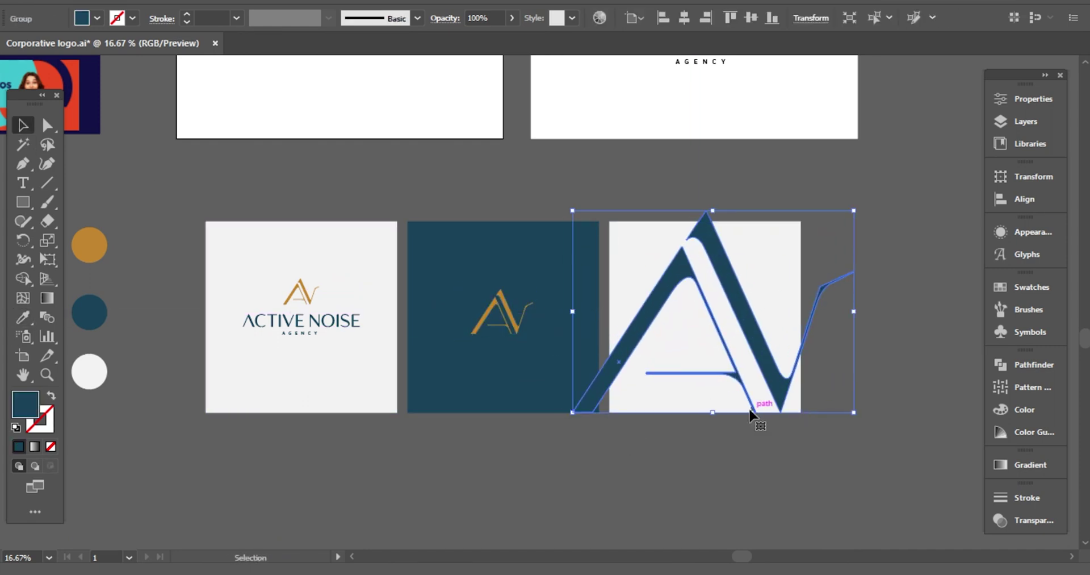
Step: Clip the oversized teal monogram to the outline of the third square with a clipping mask
{"action": "left_click", "coordinate": [769, 331]}
{"action": "key", "text": "ctrl+7"}
{"action": "scroll", "coordinate": [282, 232], "scroll_direction": "down", "scroll_amount": 3}
{"action": "scroll", "coordinate": [281, 232], "scroll_direction": "up", "scroll_amount": 6}
Step: Fill the middle square with the palette orange and recolour its monogram dark teal
{"action": "left_click", "coordinate": [443, 272]}
{"action": "key", "text": "i"}
{"action": "left_click", "coordinate": [95, 153]}
{"action": "left_click", "coordinate": [485, 221], "text": "ctrl"}
{"action": "left_click", "coordinate": [89, 216]}
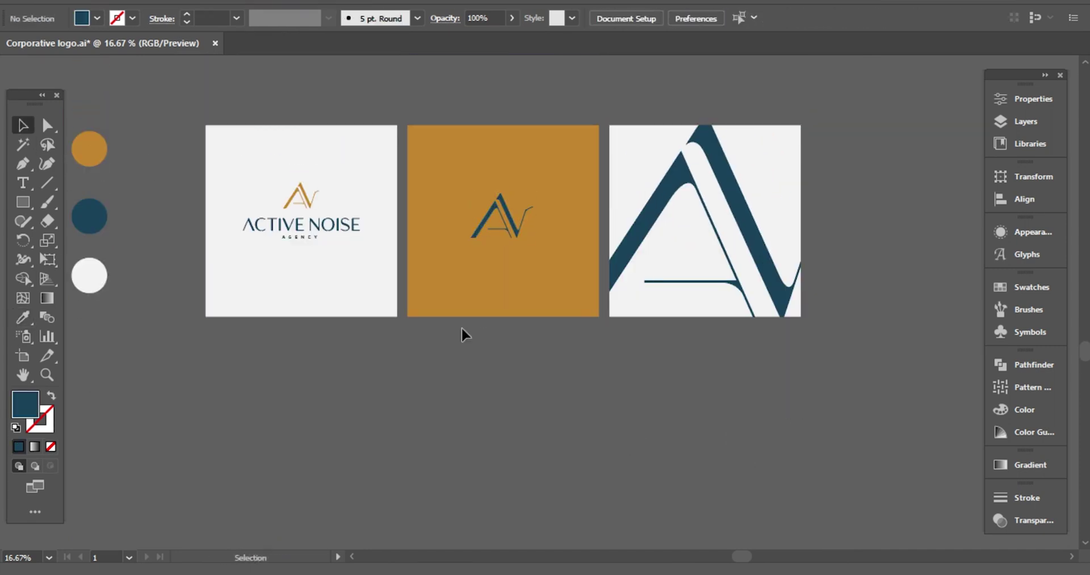
Step: Duplicate the orange square into a second row of three and put a near-white ACTIVE NOISE wordmark on its first square
{"action": "left_click_drag", "start_coordinate": [440, 281], "coordinate": [233, 489]}
{"action": "left_click_drag", "start_coordinate": [370, 424], "coordinate": [757, 423]}
{"action": "left_click_drag", "start_coordinate": [324, 209], "coordinate": [382, 403]}
{"action": "key", "text": "i"}
{"action": "left_click", "coordinate": [89, 256]}
{"action": "key", "text": "v"}
Step: Place the photo of the man with a phone over the middle square of the second row and scale it to fit
{"action": "left_click", "coordinate": [170, 363]}
{"action": "left_click", "coordinate": [301, 406]}
{"action": "left_click", "coordinate": [181, 425]}
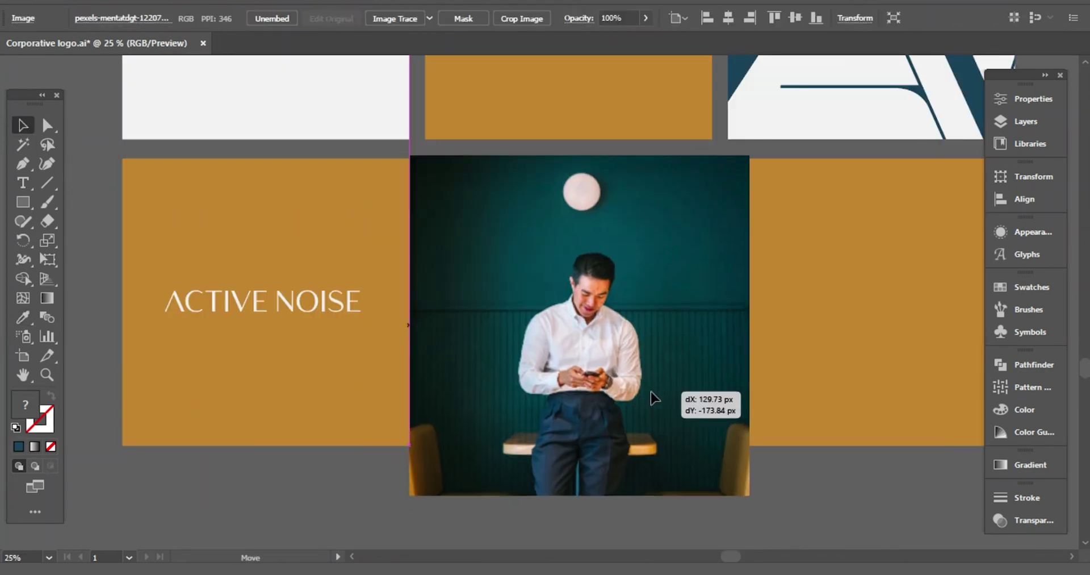
{"action": "left_click_drag", "start_coordinate": [653, 395], "coordinate": [670, 395]}
{"action": "left_click_drag", "start_coordinate": [764, 493], "coordinate": [711, 466]}
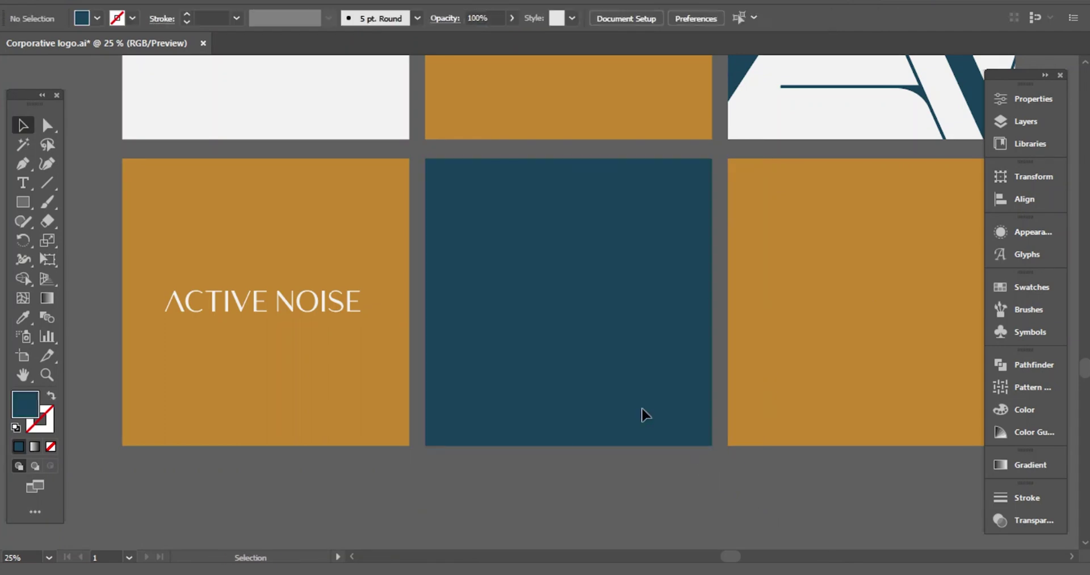
Step: Reduce the opacity of the dark teal square covering the photo to 24%
{"action": "left_click", "coordinate": [642, 409]}
{"action": "left_click_drag", "start_coordinate": [507, 18], "coordinate": [469, 35]}
{"action": "left_click", "coordinate": [761, 472]}
{"action": "scroll", "coordinate": [276, 117], "scroll_direction": "up", "scroll_amount": 2}
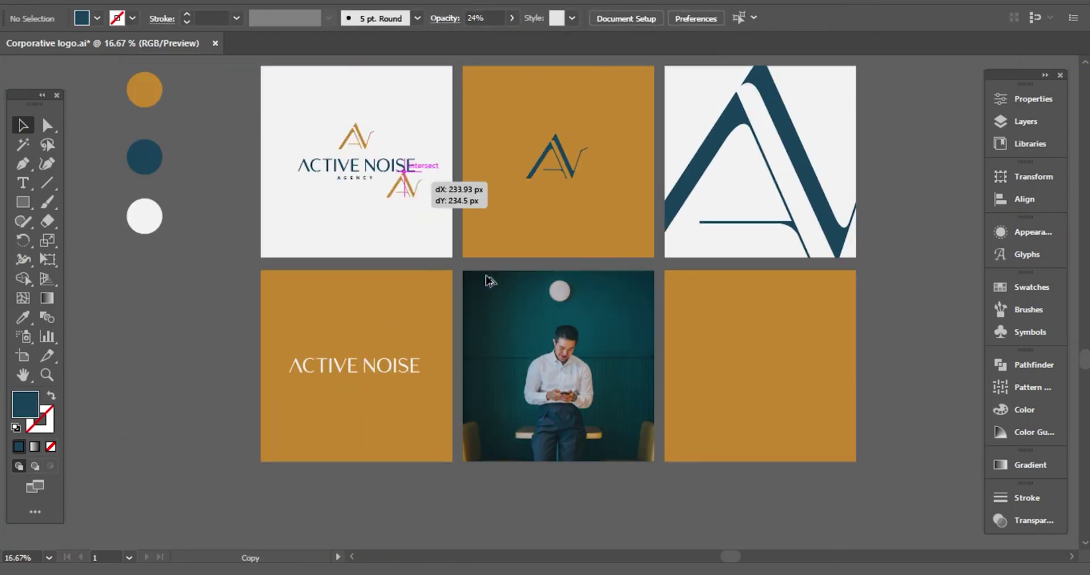
Step: Copy the orange monogram from the first square onto the photo, enlarge it beyond the photo's edges and recolour it near-white
{"action": "left_click_drag", "start_coordinate": [486, 276], "coordinate": [648, 395]}
{"action": "left_click", "coordinate": [549, 466]}
{"action": "left_click", "coordinate": [563, 366]}
{"action": "key", "text": "i"}
{"action": "left_click", "coordinate": [354, 231]}
{"action": "key", "text": "v"}
Step: Set the blend mode of the enlarged monogram on the photo to Overlay
{"action": "left_click", "coordinate": [1023, 519]}
{"action": "left_click", "coordinate": [867, 486]}
{"action": "left_click", "coordinate": [837, 320]}
{"action": "left_click", "coordinate": [632, 488]}
{"action": "left_click", "coordinate": [676, 457]}
{"action": "left_click", "coordinate": [607, 457]}
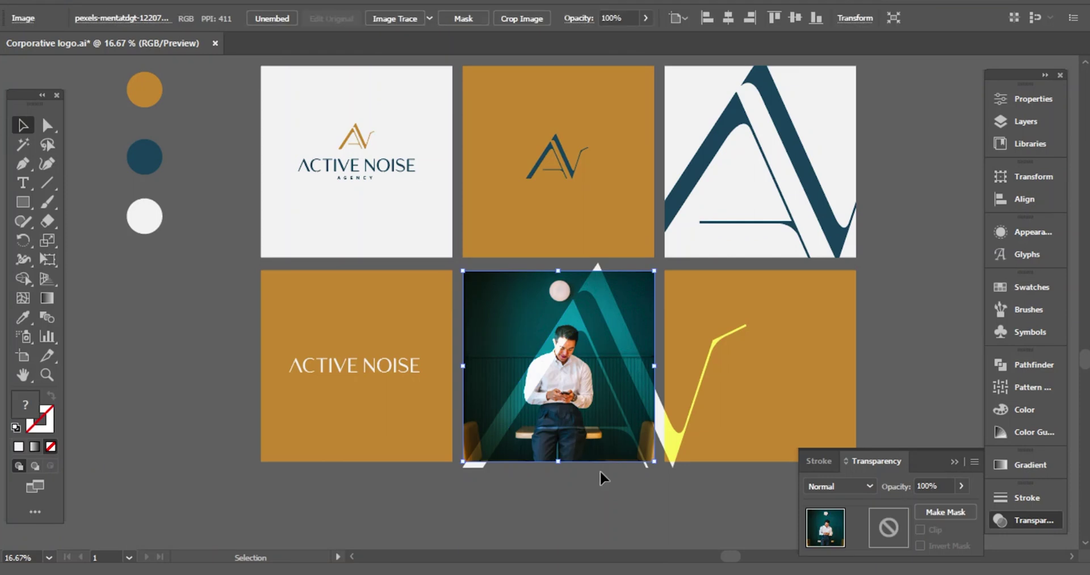
Step: Copy the orange square over the photo, bring it to the front and clip the photo and monogram to it with a clipping mask
{"action": "left_click_drag", "start_coordinate": [739, 413], "coordinate": [536, 413]}
{"action": "key", "text": "ctrl+shift+]"}
{"action": "left_click_drag", "start_coordinate": [553, 487], "coordinate": [540, 335]}
{"action": "right_click", "coordinate": [540, 336]}
{"action": "left_click", "coordinate": [601, 222]}
{"action": "left_click", "coordinate": [580, 483]}
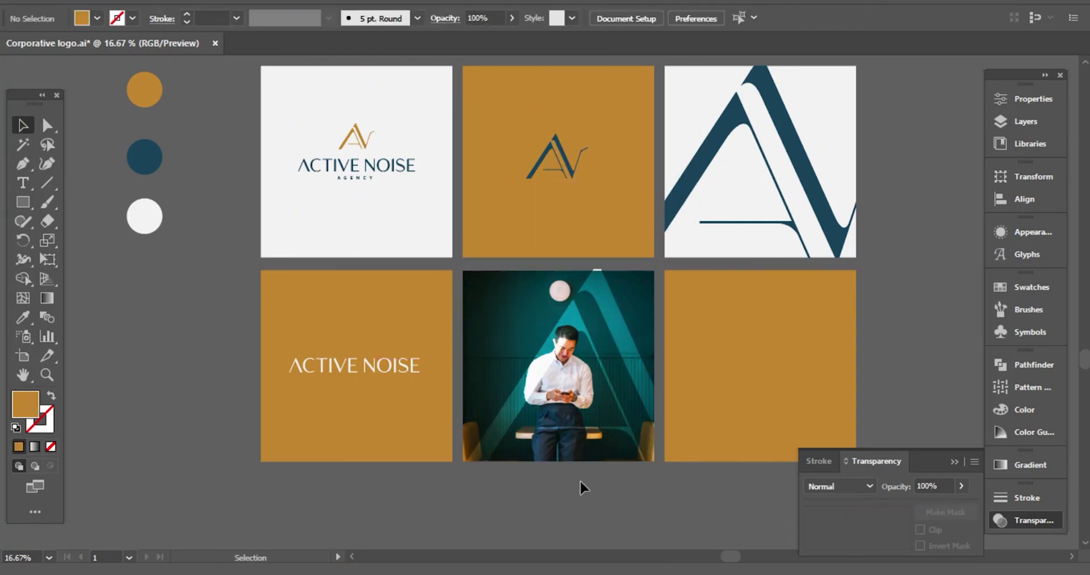
Step: Reposition the Overlay monogram inside the photo's clip group so that it frames the man, and leave isolation mode
{"action": "double_click", "coordinate": [626, 347]}
{"action": "left_click_drag", "start_coordinate": [627, 344], "coordinate": [616, 340]}
{"action": "key", "text": "ctrl+plus"}
{"action": "key", "text": "ctrl+plus"}
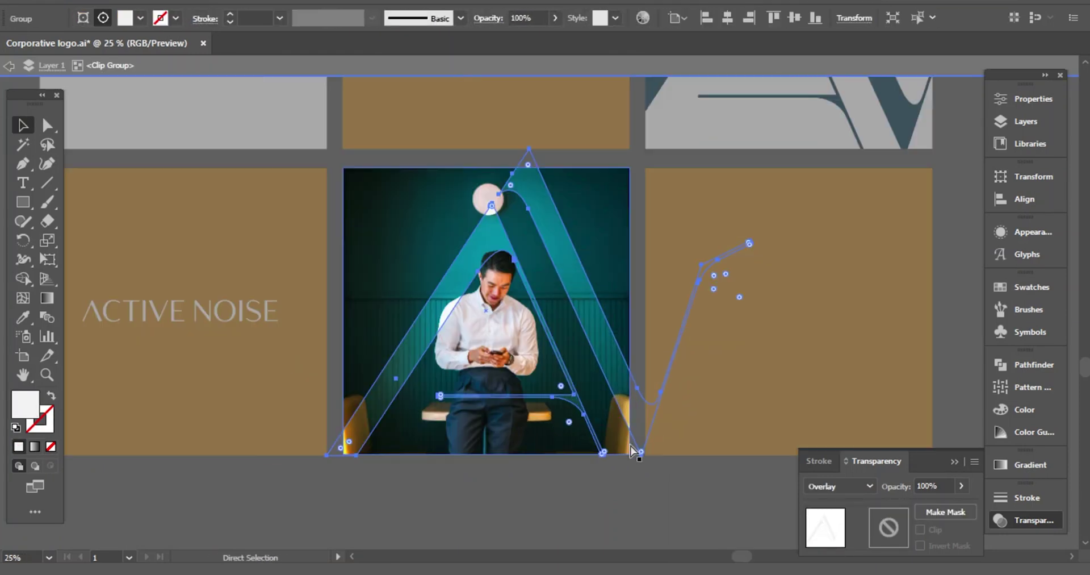
{"action": "scroll", "coordinate": [598, 489], "scroll_direction": "down", "scroll_amount": 1}
{"action": "double_click", "coordinate": [598, 490]}
{"action": "scroll", "coordinate": [636, 509], "scroll_direction": "up", "scroll_amount": 1}
{"action": "left_click", "coordinate": [469, 126]}
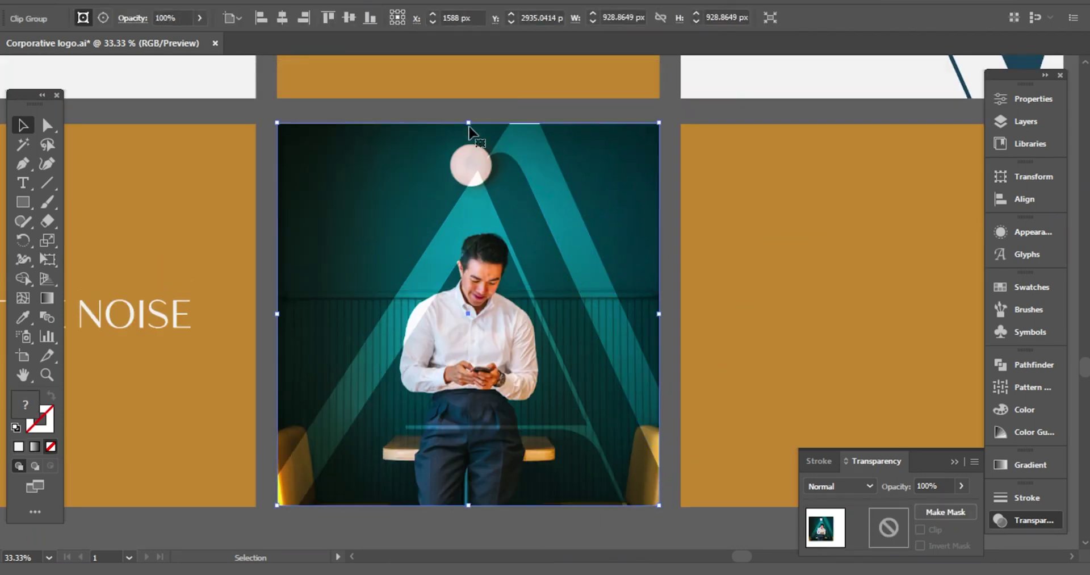
{"action": "left_click", "coordinate": [670, 290]}
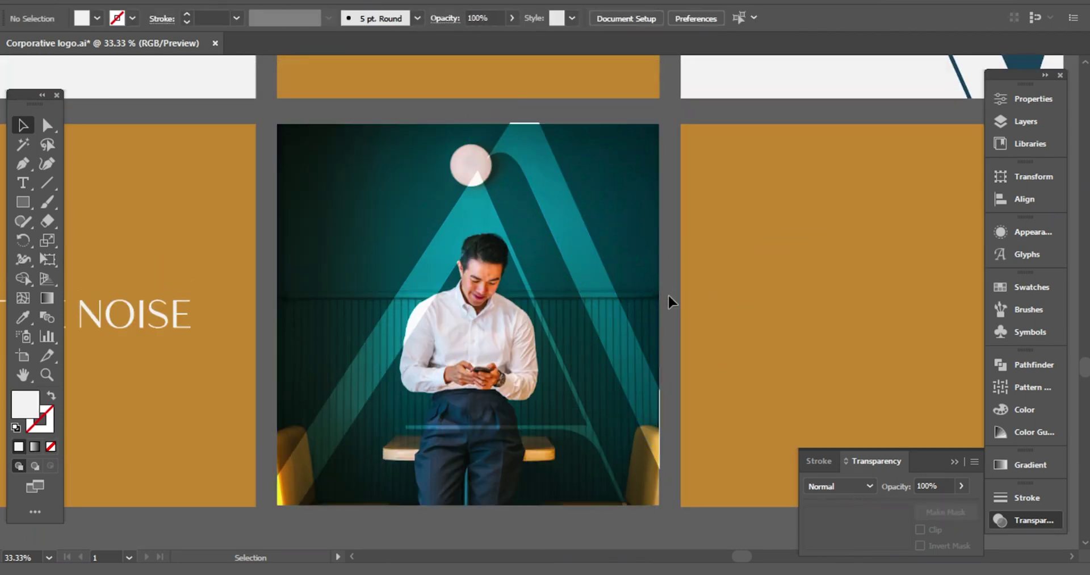
Step: Copy the full logo onto the third orange square of the second row and recolour its monogram dark teal and its text near-white
{"action": "key", "text": "ctrl+minus"}
{"action": "key", "text": "ctrl+minus"}
{"action": "left_click", "coordinate": [679, 351]}
{"action": "scroll", "coordinate": [679, 351], "scroll_direction": "up", "scroll_amount": 1}
{"action": "left_click", "coordinate": [852, 420]}
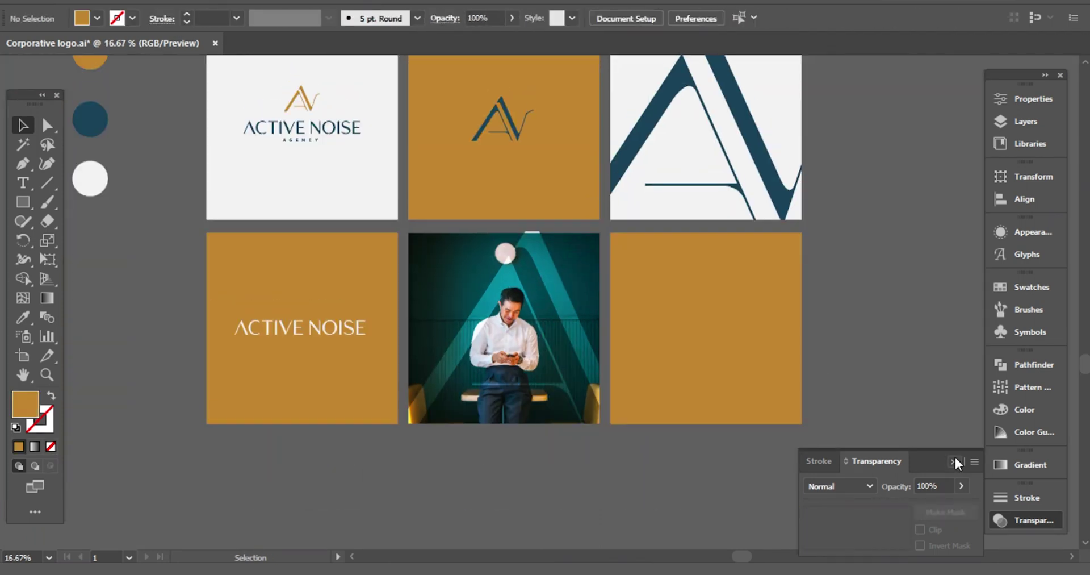
{"action": "left_click", "coordinate": [955, 459]}
{"action": "scroll", "coordinate": [909, 443], "scroll_direction": "up", "scroll_amount": 2}
{"action": "left_click_drag", "start_coordinate": [490, 168], "coordinate": [618, 260]}
{"action": "left_click_drag", "start_coordinate": [331, 174], "coordinate": [715, 356]}
{"action": "left_click", "coordinate": [24, 320]}
{"action": "left_click", "coordinate": [641, 173]}
{"action": "left_click", "coordinate": [90, 218]}
{"action": "left_click", "coordinate": [705, 357], "text": "ctrl+shift"}
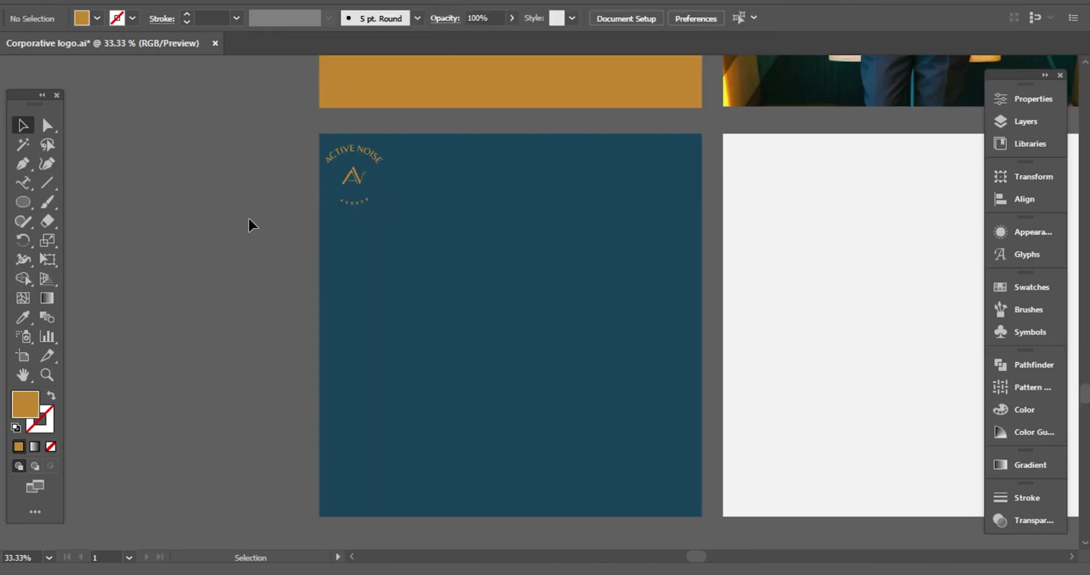
Step: Scale an orange monogram copy beside the grid and fill the dark teal first square of the third row with a staggered badge pattern
{"action": "left_click", "coordinate": [374, 180]}
{"action": "left_click", "coordinate": [315, 231]}
{"action": "key", "text": "ctrl+minus"}
{"action": "left_click", "coordinate": [446, 234]}
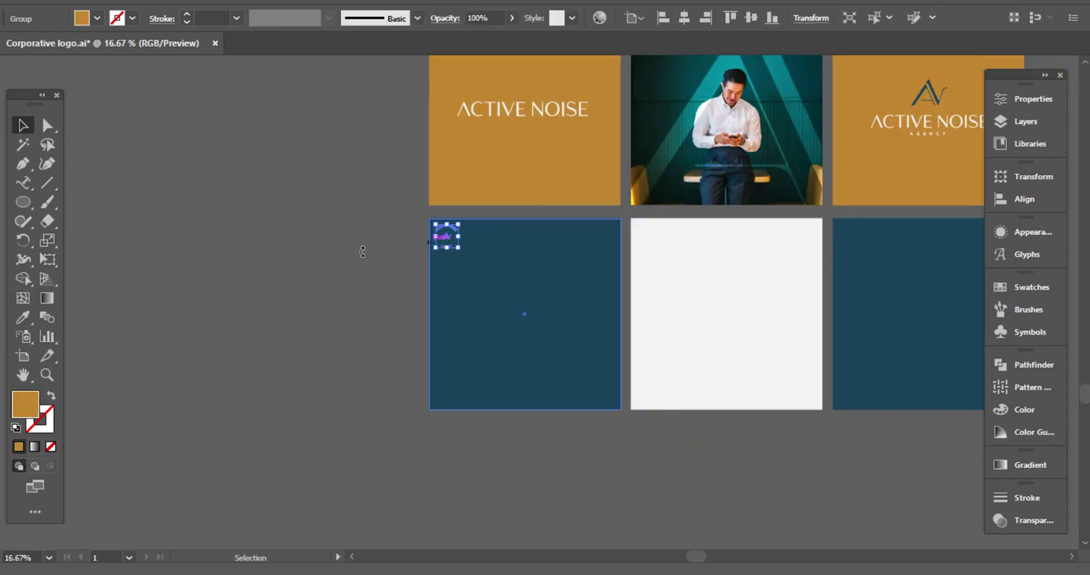
{"action": "left_click", "coordinate": [360, 251]}
{"action": "scroll", "coordinate": [591, 176], "scroll_direction": "up", "scroll_amount": 4}
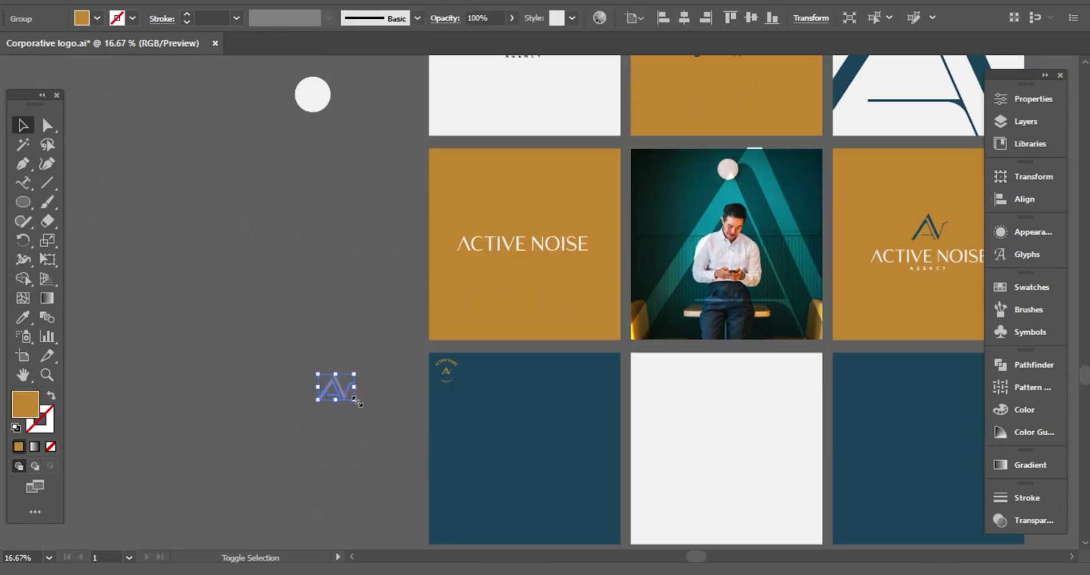
{"action": "left_click_drag", "start_coordinate": [357, 402], "coordinate": [366, 402]}
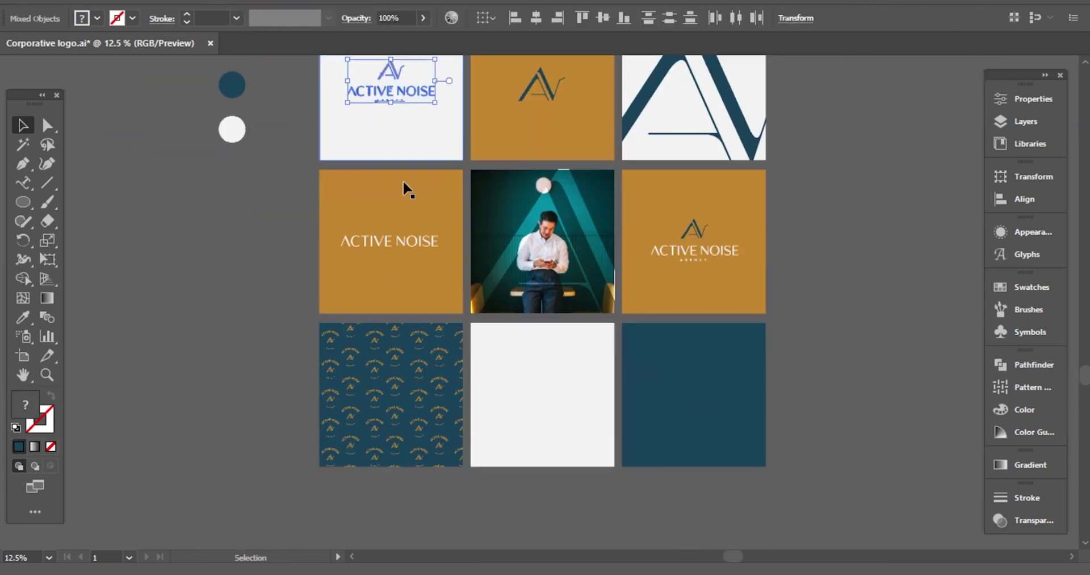
Step: Copy the logo beside the grid and repeat its enlarged orange monogram, alternately rotated, as a pattern over the near-white third-row square
{"action": "left_click_drag", "start_coordinate": [420, 97], "coordinate": [568, 406]}
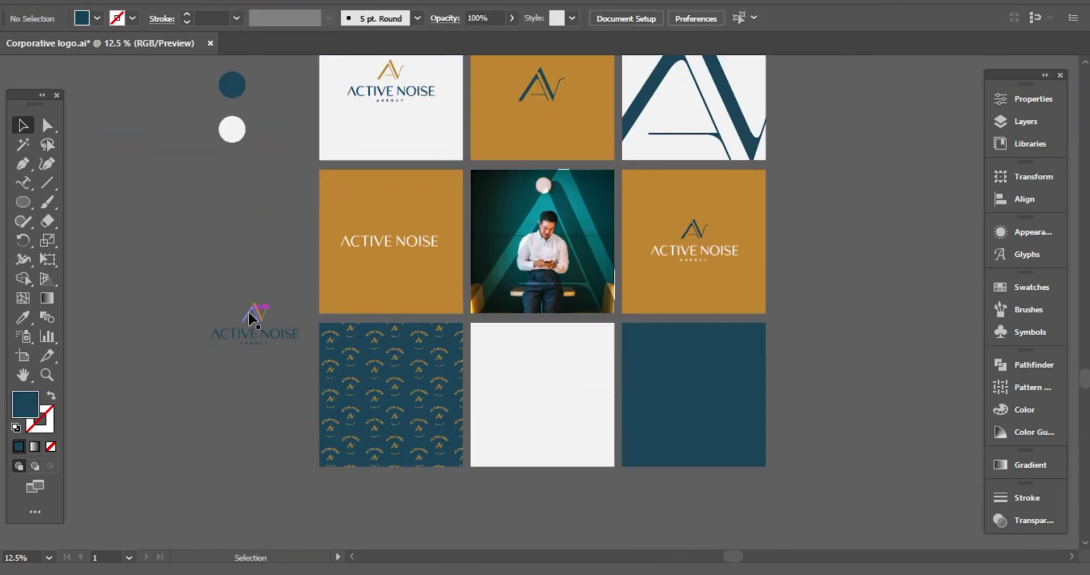
{"action": "left_click_drag", "start_coordinate": [247, 310], "coordinate": [545, 398]}
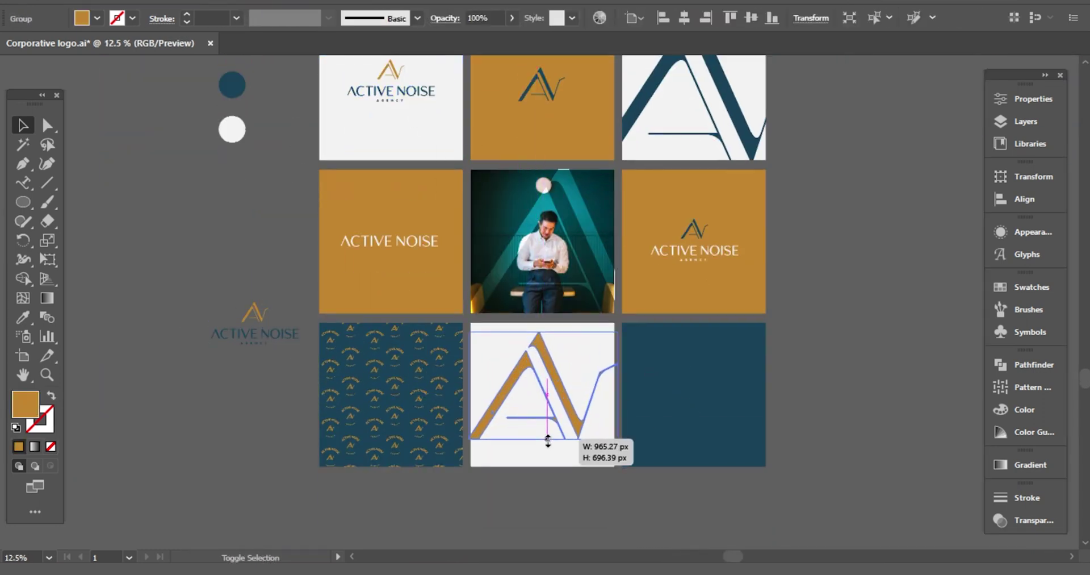
{"action": "left_click_drag", "start_coordinate": [549, 440], "coordinate": [602, 392]}
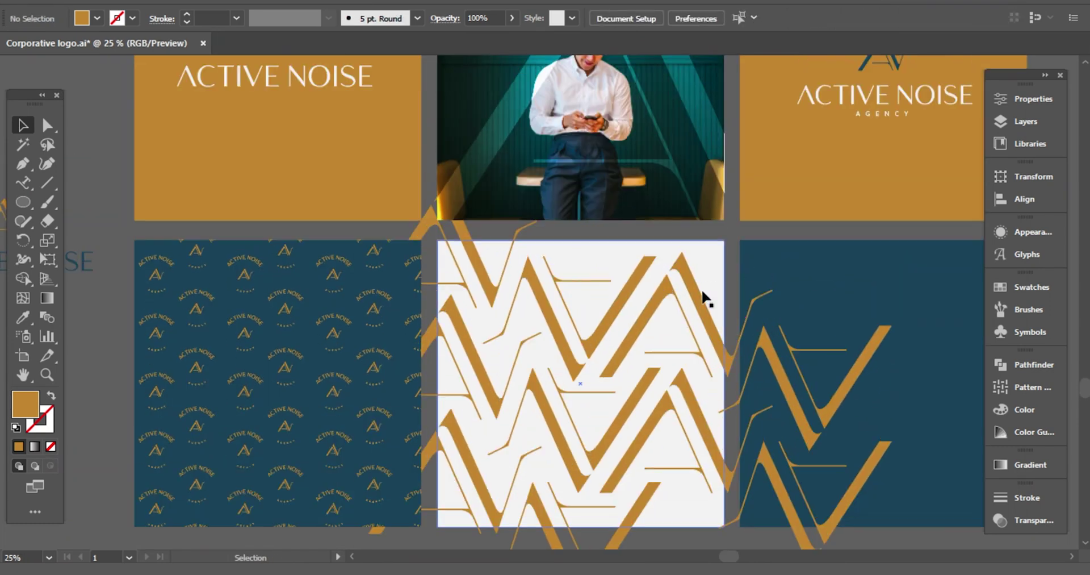
{"action": "left_click_drag", "start_coordinate": [786, 390], "coordinate": [778, 282]}
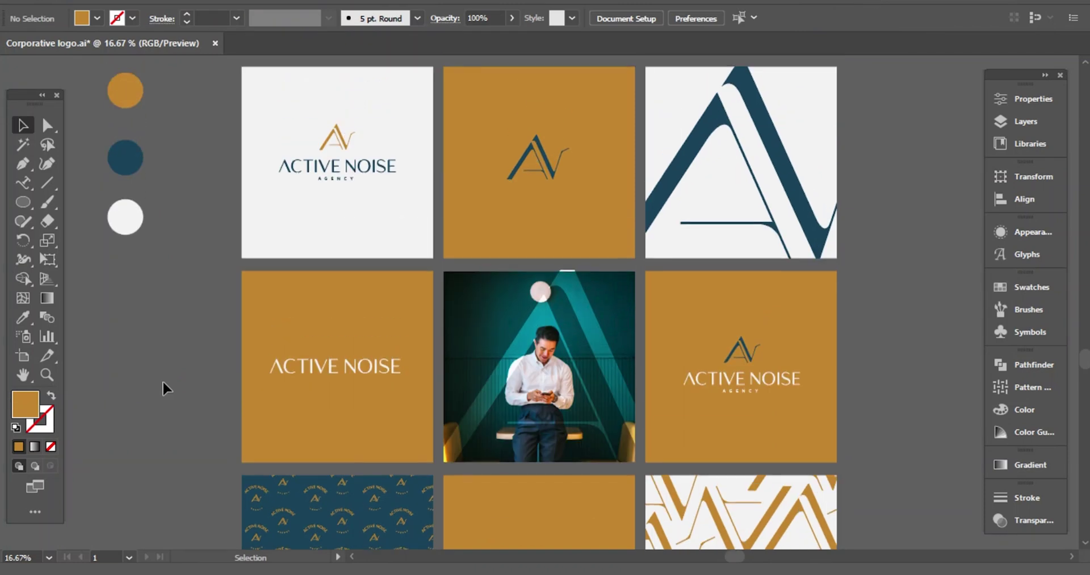
Step: Review the finished grid of nine brand squares up close, from the main logo to the patterns in the third row
{"action": "left_click_drag", "start_coordinate": [162, 372], "coordinate": [153, 283]}
{"action": "left_click", "coordinate": [127, 173]}
{"action": "key", "text": "ctrl+plus"}
{"action": "scroll", "coordinate": [128, 179], "scroll_direction": "up", "scroll_amount": 3}
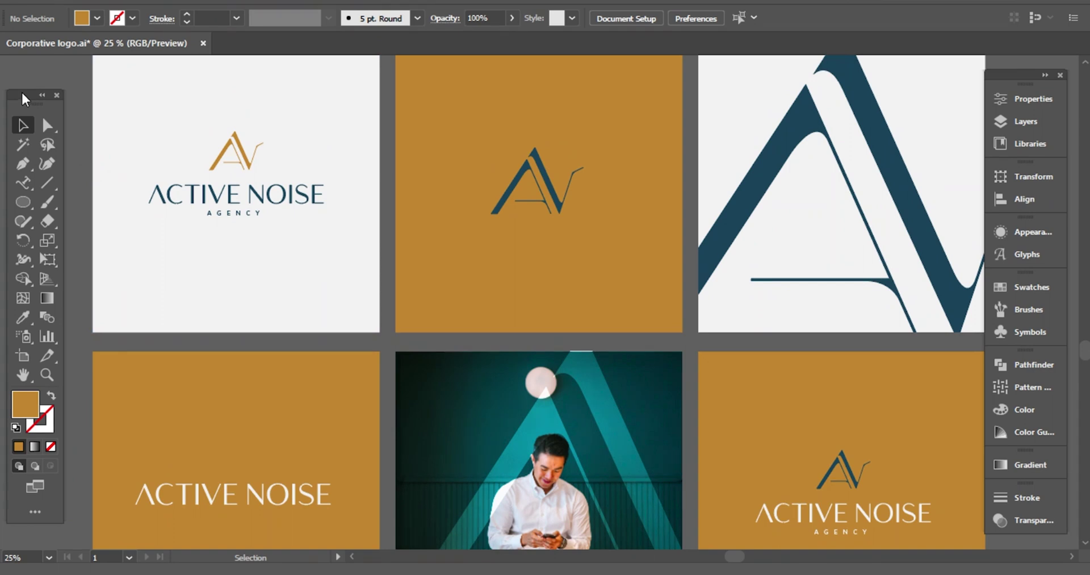
{"action": "mouse_move", "coordinate": [22, 93]}
{"action": "left_mouse_down"}
{"action": "mouse_move", "coordinate": [39, 90]}
{"action": "mouse_move", "coordinate": [25, 91]}
{"action": "left_mouse_up"}
{"action": "scroll", "coordinate": [245, 114], "scroll_direction": "up", "scroll_amount": 1}
{"action": "left_click_drag", "start_coordinate": [922, 94], "coordinate": [911, 113]}
{"action": "scroll", "coordinate": [979, 475], "scroll_direction": "down", "scroll_amount": 15}
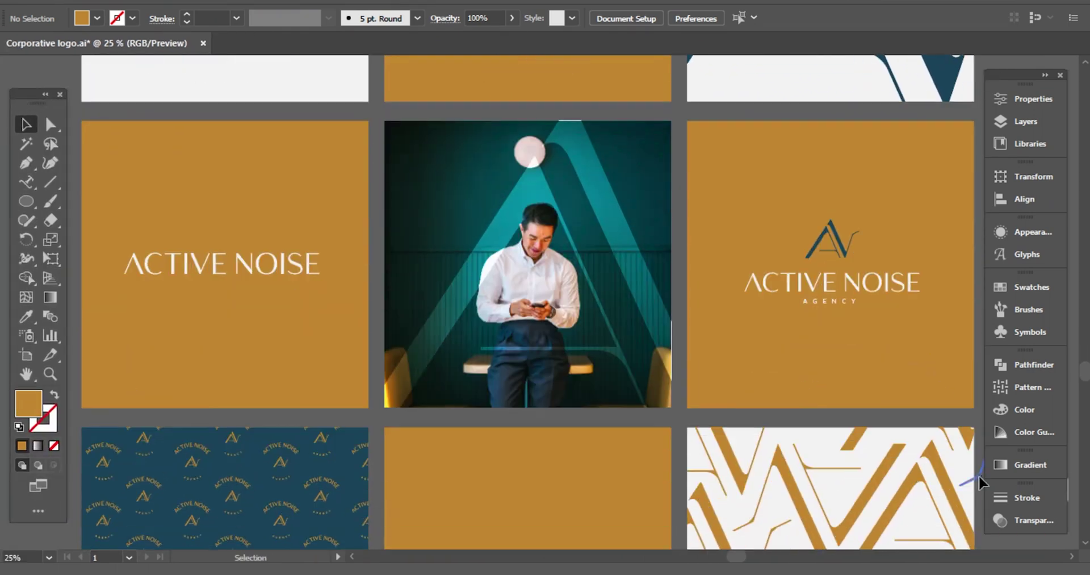
{"action": "key", "text": "ctrl+="}
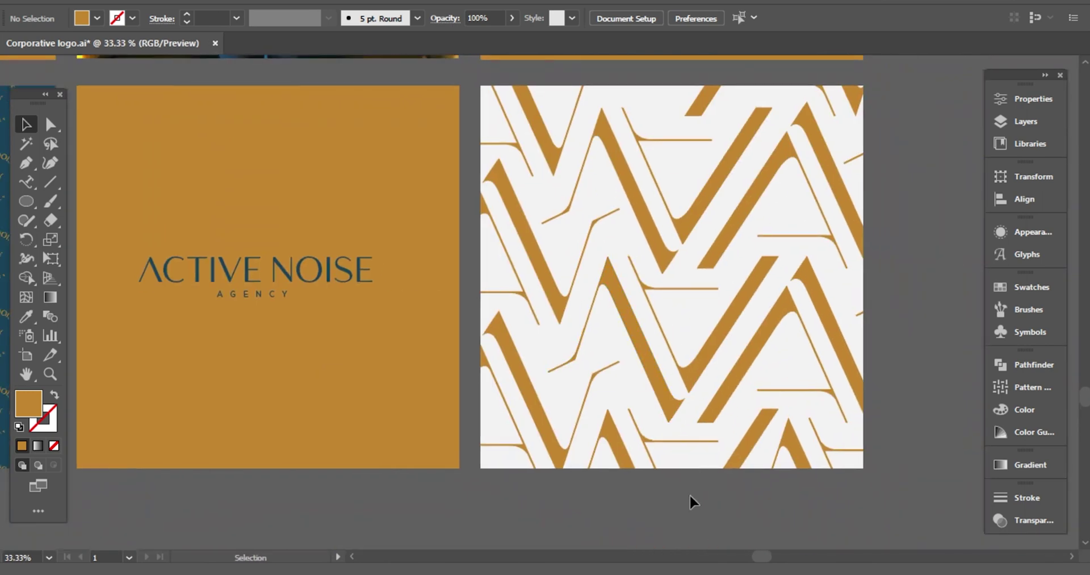
{"action": "scroll", "coordinate": [861, 434], "scroll_direction": "up", "scroll_amount": 11}
{"action": "scroll", "coordinate": [940, 403], "scroll_direction": "up", "scroll_amount": 8}
{"action": "scroll", "coordinate": [792, 406], "scroll_direction": "left", "scroll_amount": 9}
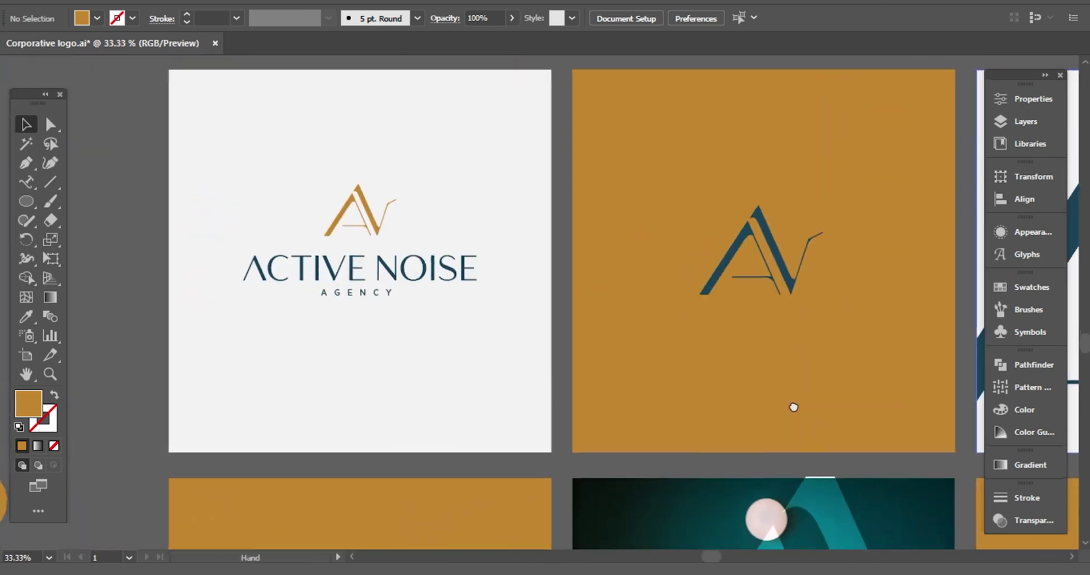
{"action": "scroll", "coordinate": [107, 319], "scroll_direction": "down", "scroll_amount": 10}
{"action": "scroll", "coordinate": [108, 315], "scroll_direction": "down", "scroll_amount": 8}
{"action": "key", "text": "ctrl+minus"}
{"action": "key", "text": "ctrl+minus"}
{"action": "key", "text": "ctrl+minus"}
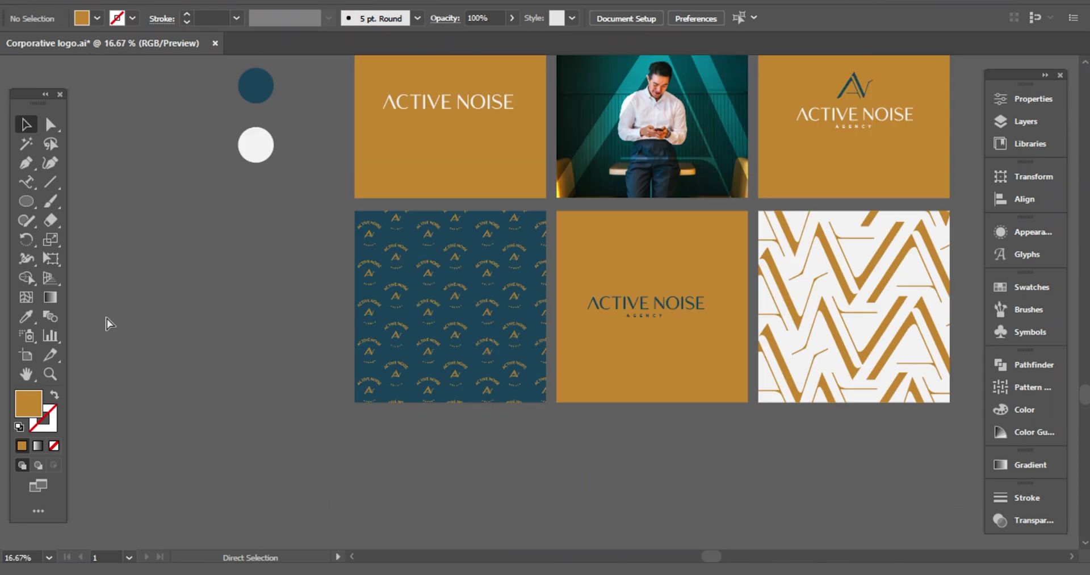